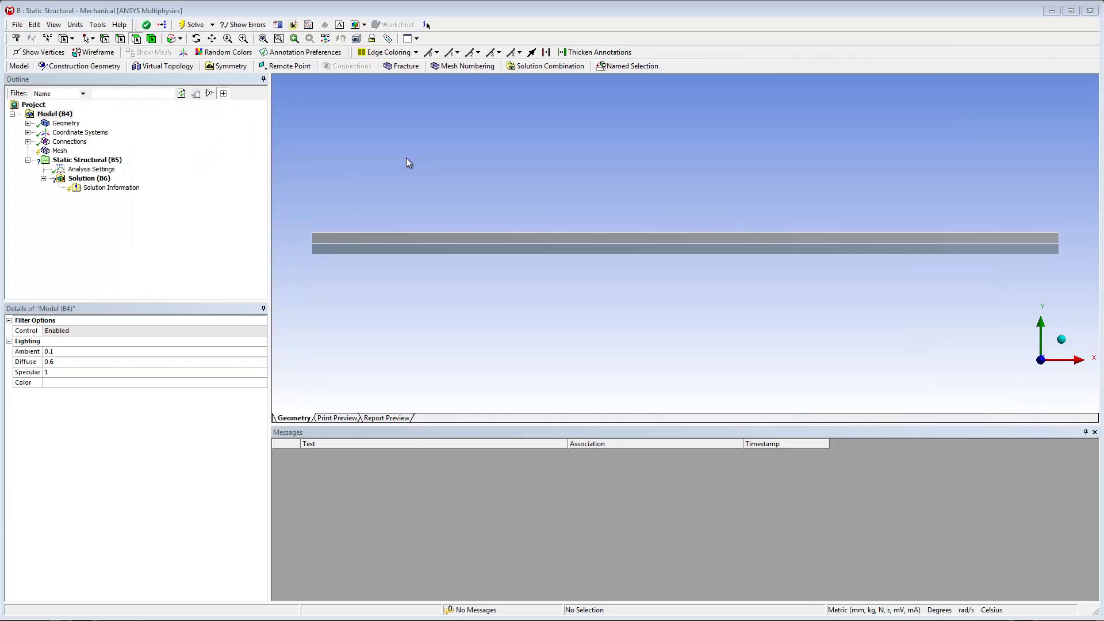
- Set the geometry's 2D Behavior to Plane Strain
{"action": "left_click", "coordinate": [66, 124]}
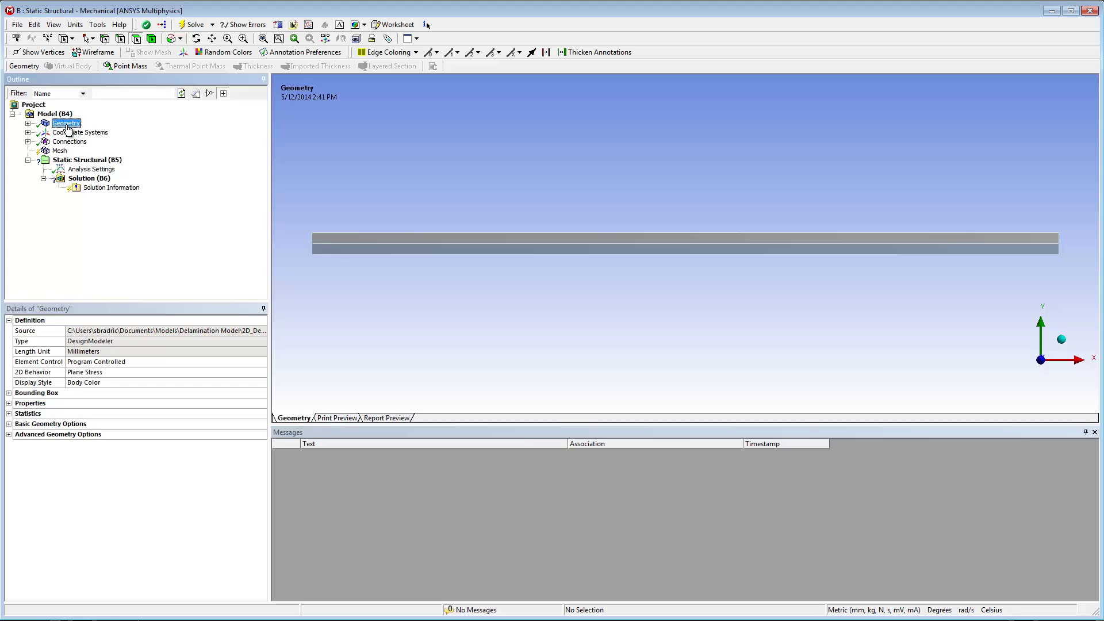
{"action": "left_click", "coordinate": [260, 372]}
{"action": "left_click", "coordinate": [262, 373]}
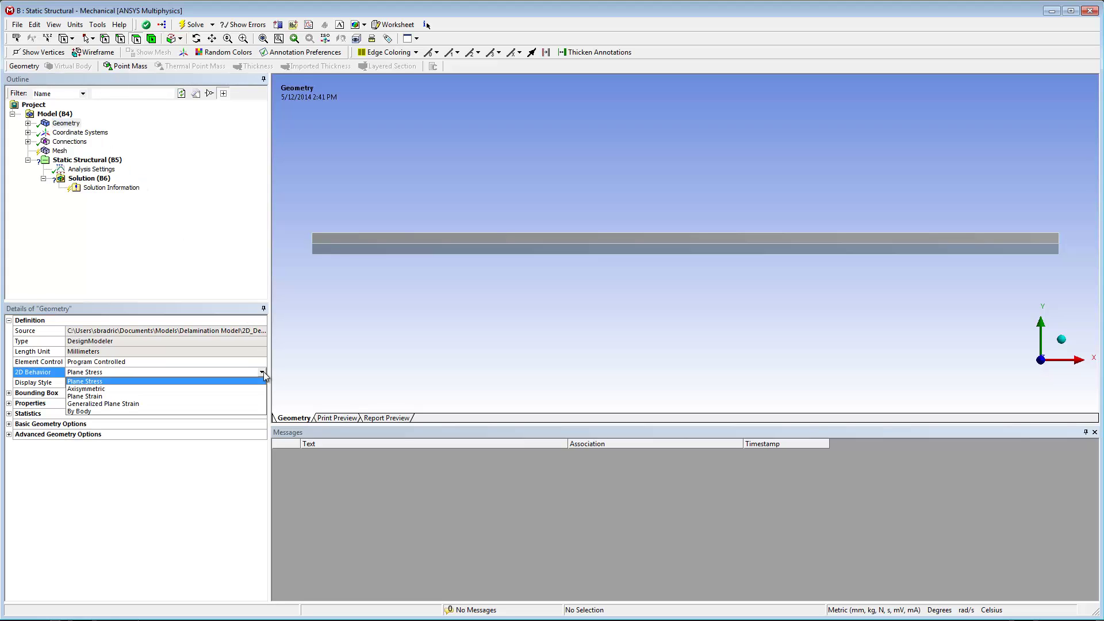
{"action": "left_click", "coordinate": [240, 397]}
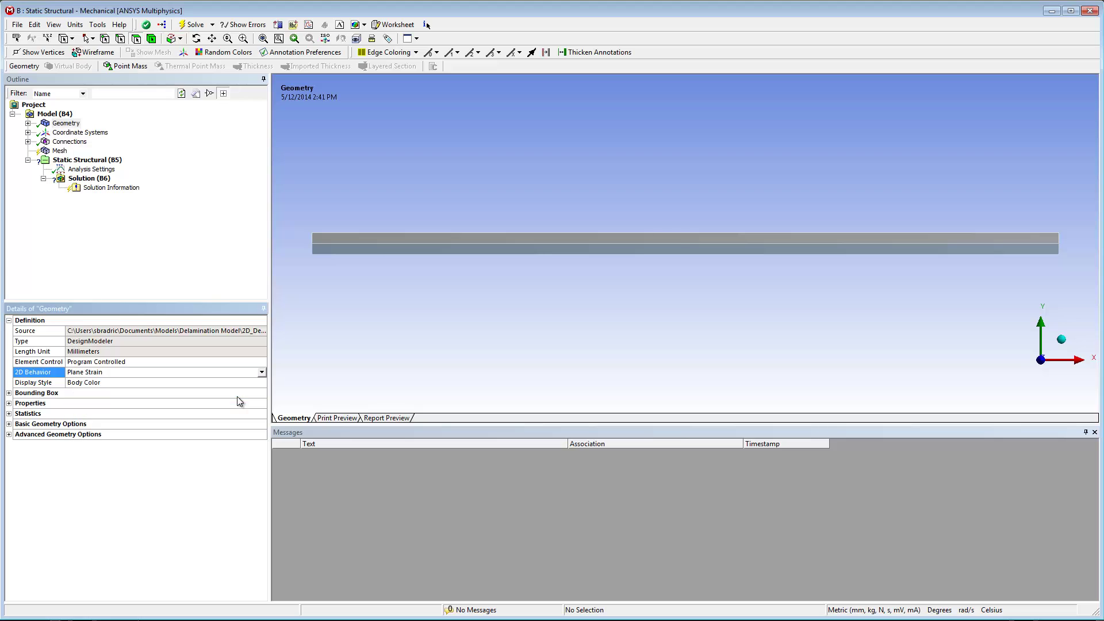
- Assign Interface Body Material to the beam parts instead of Structural Steel
{"action": "left_click", "coordinate": [28, 124]}
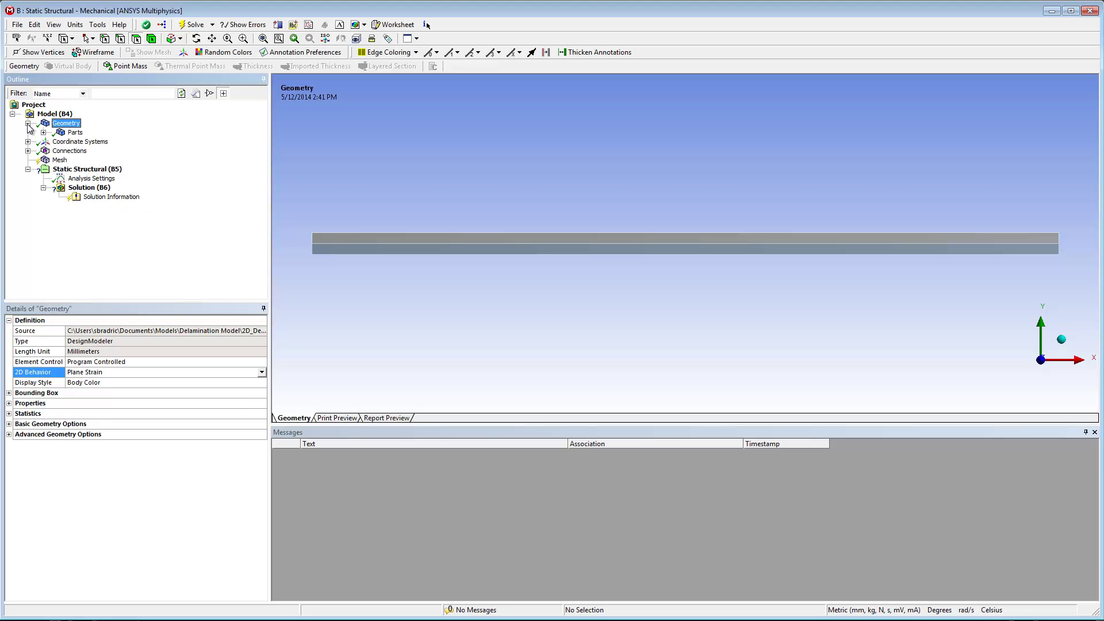
{"action": "left_click", "coordinate": [67, 134]}
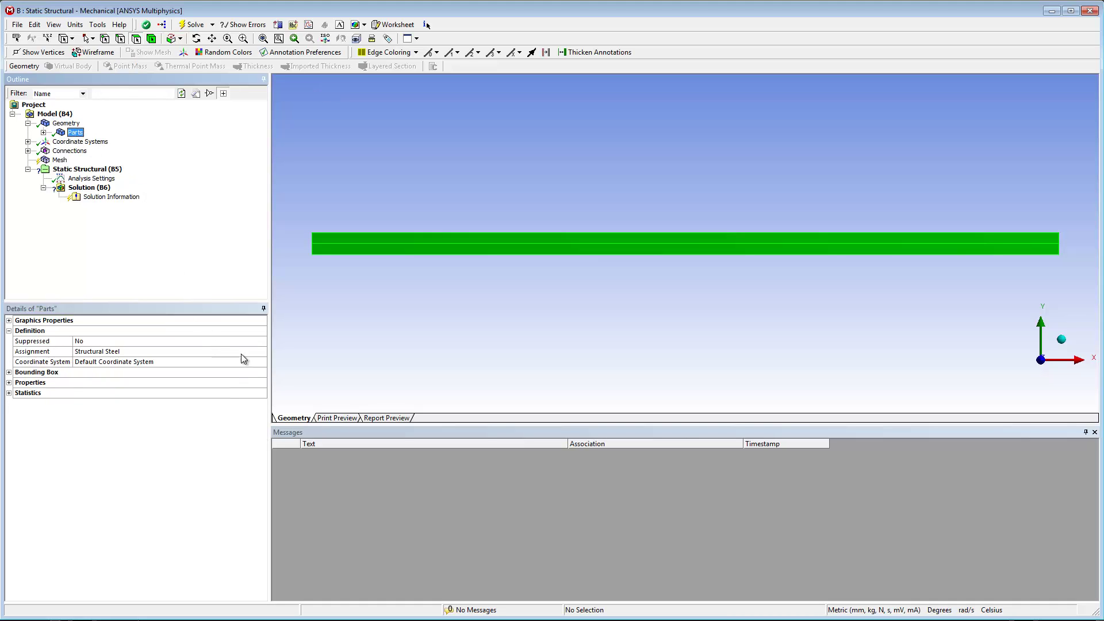
{"action": "left_click", "coordinate": [258, 356]}
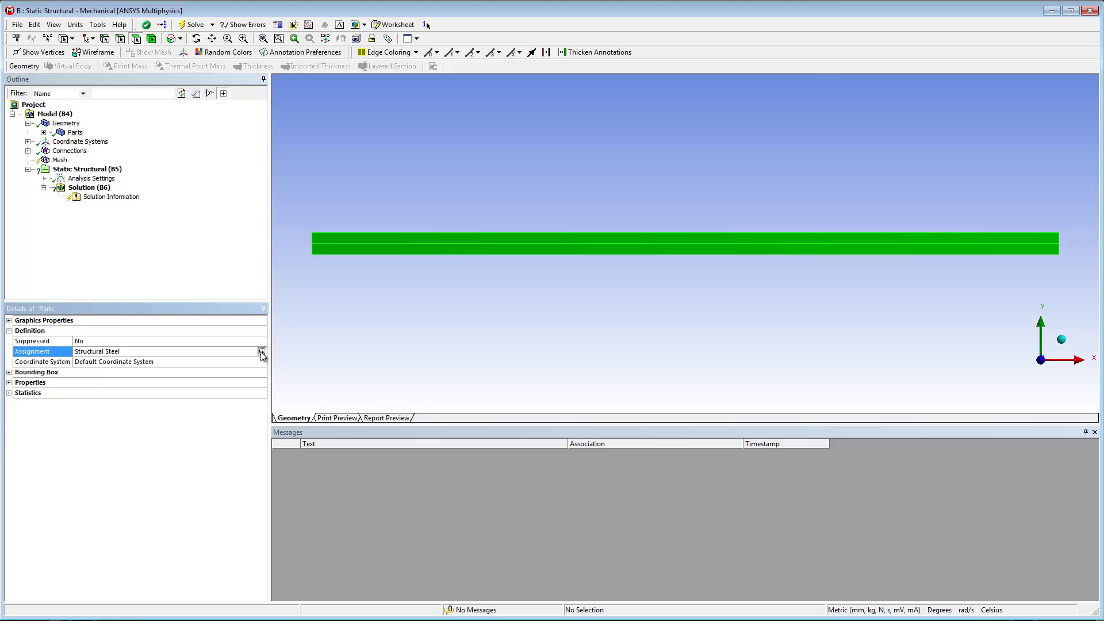
{"action": "left_click", "coordinate": [262, 352]}
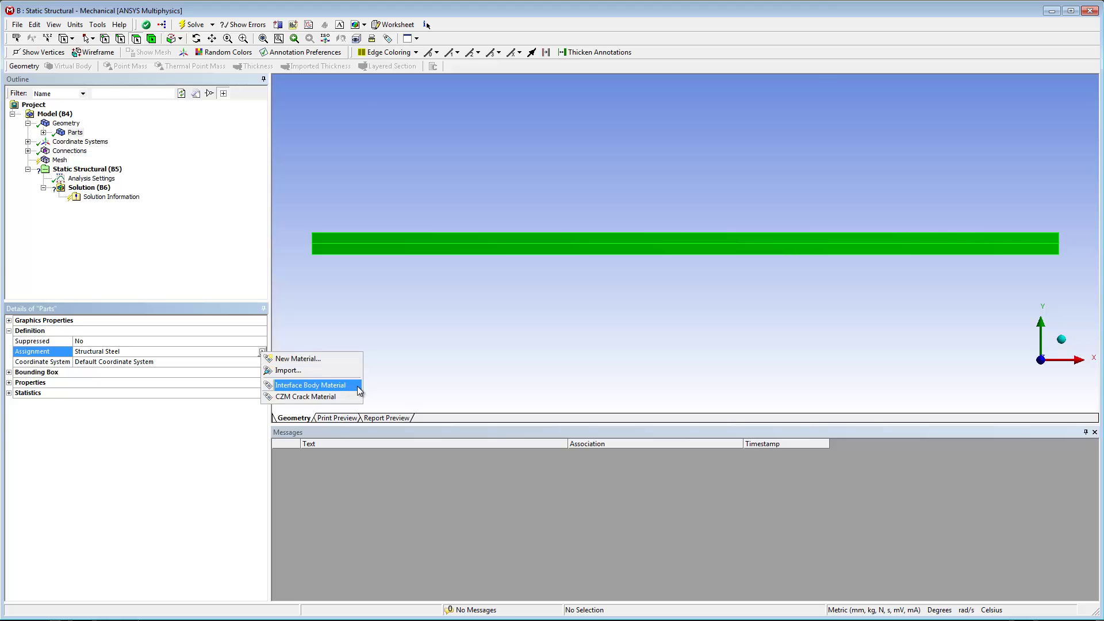
{"action": "left_click", "coordinate": [322, 385]}
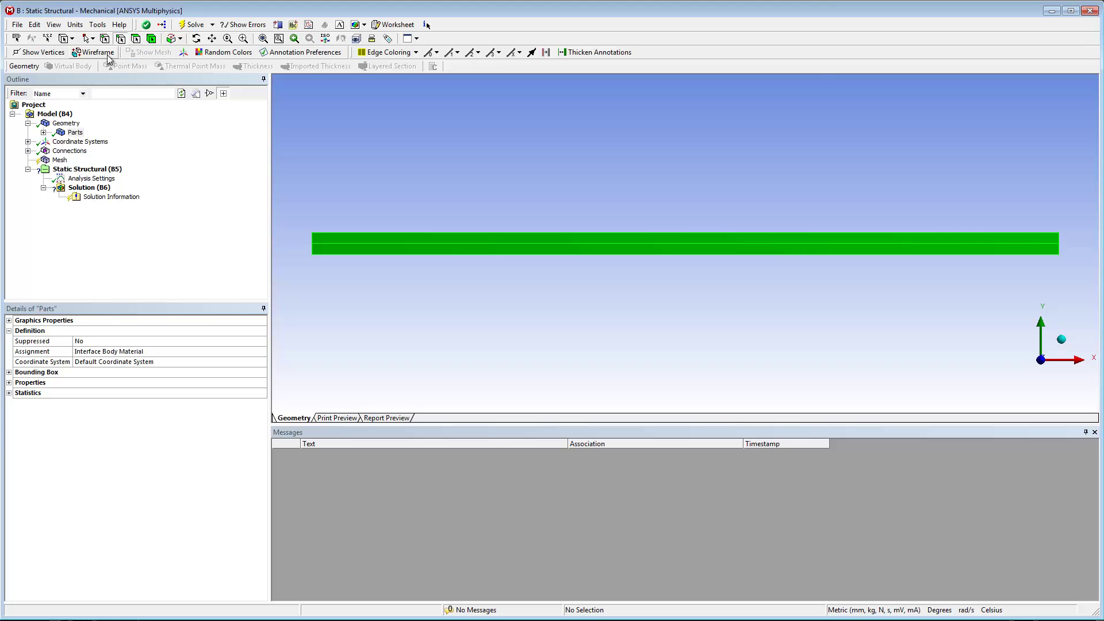
- Scope the bonded contact region to one 80 mm edge each for Contact and Target
{"action": "left_click", "coordinate": [28, 151]}
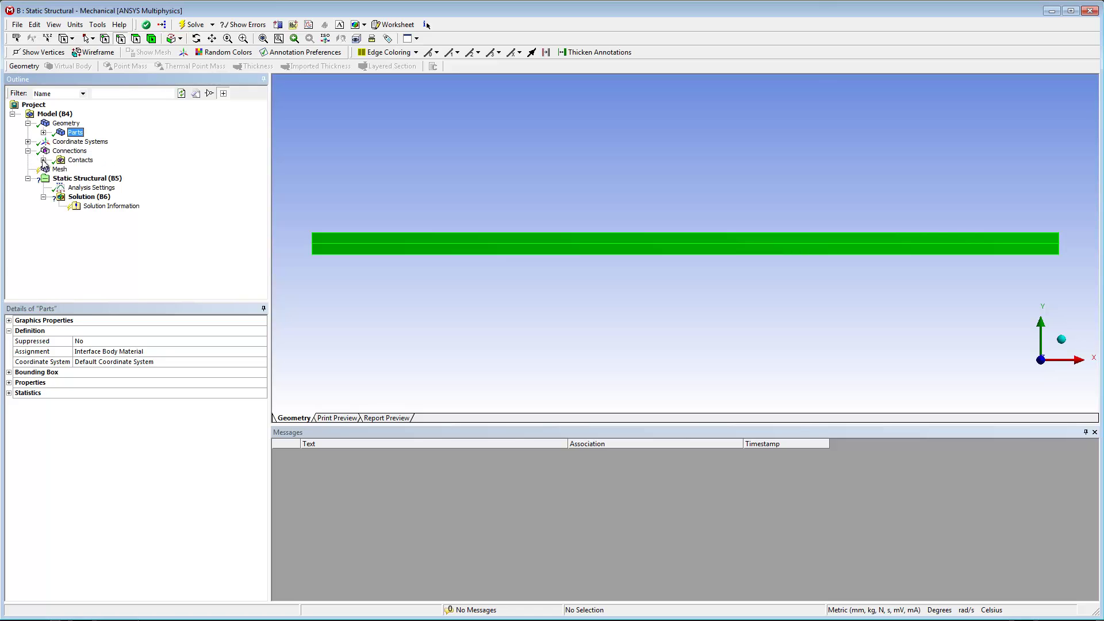
{"action": "left_click", "coordinate": [44, 160]}
{"action": "left_click", "coordinate": [104, 169]}
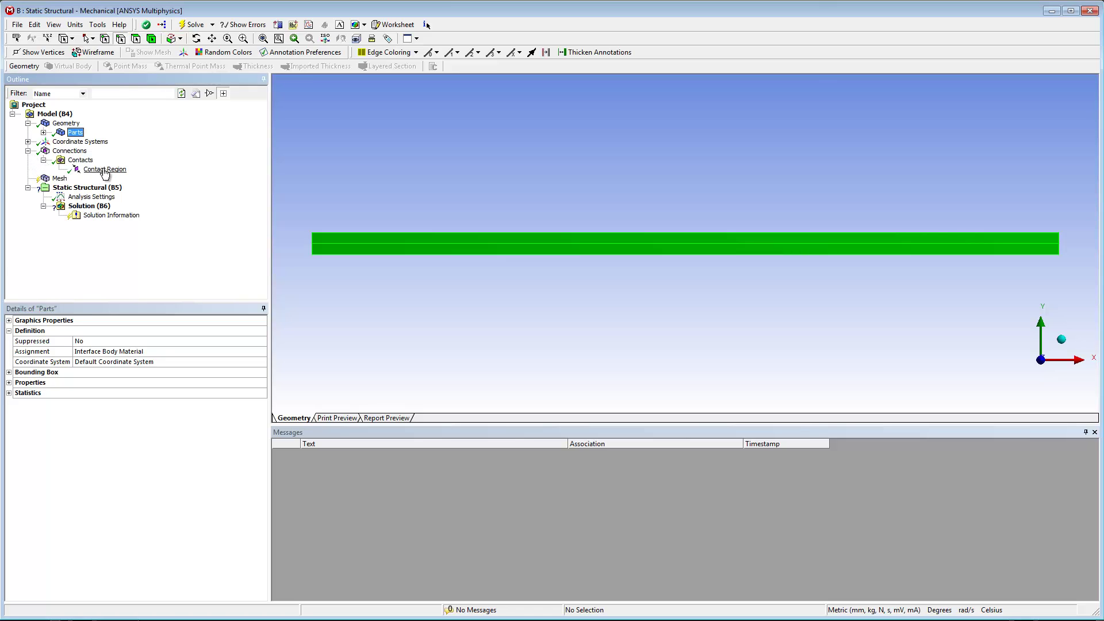
{"action": "left_click", "coordinate": [573, 244]}
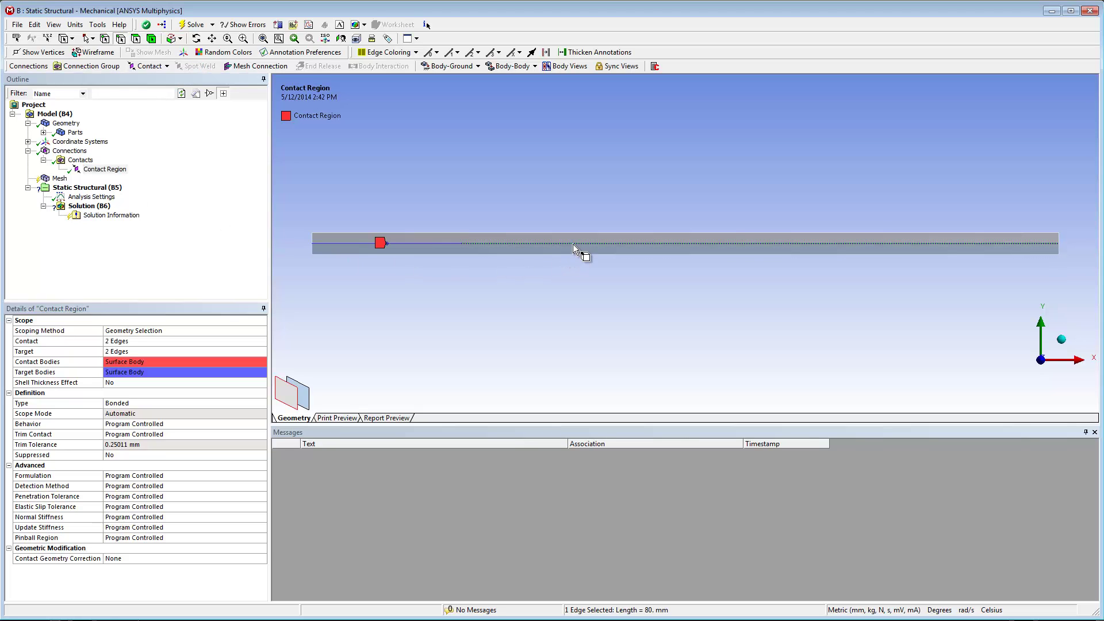
{"action": "left_click", "coordinate": [136, 341]}
{"action": "left_click", "coordinate": [138, 343]}
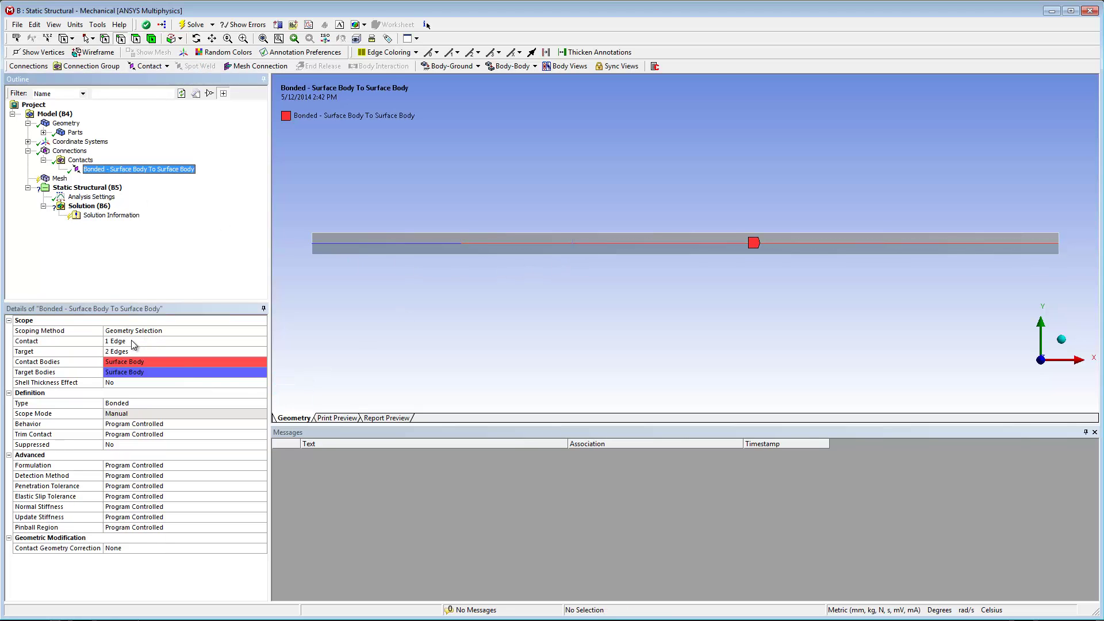
{"action": "left_click", "coordinate": [609, 244]}
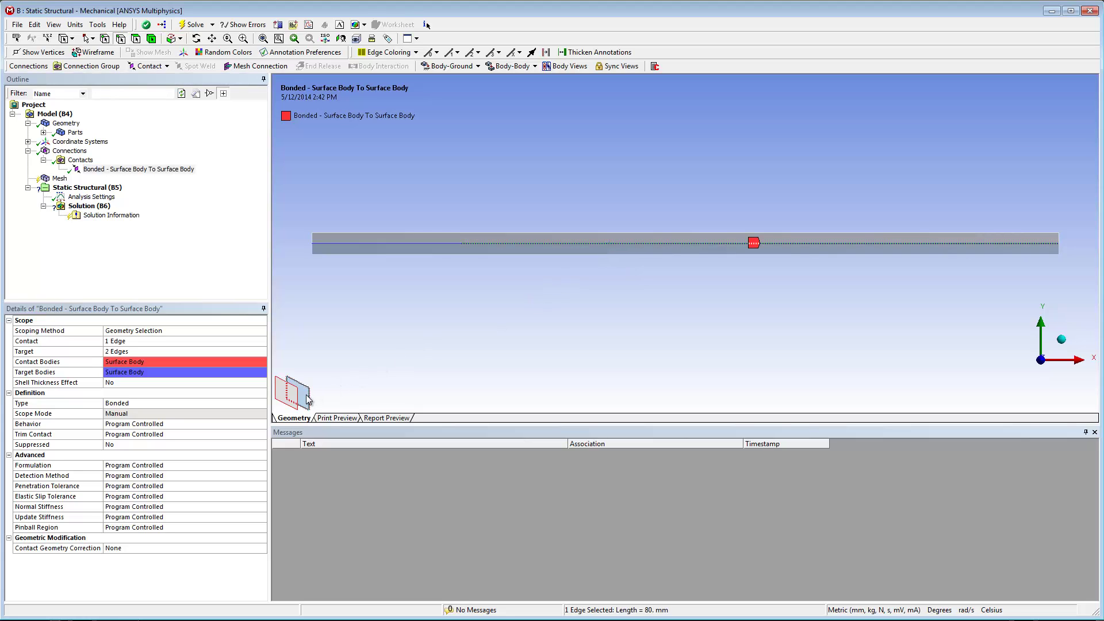
{"action": "left_click", "coordinate": [142, 351]}
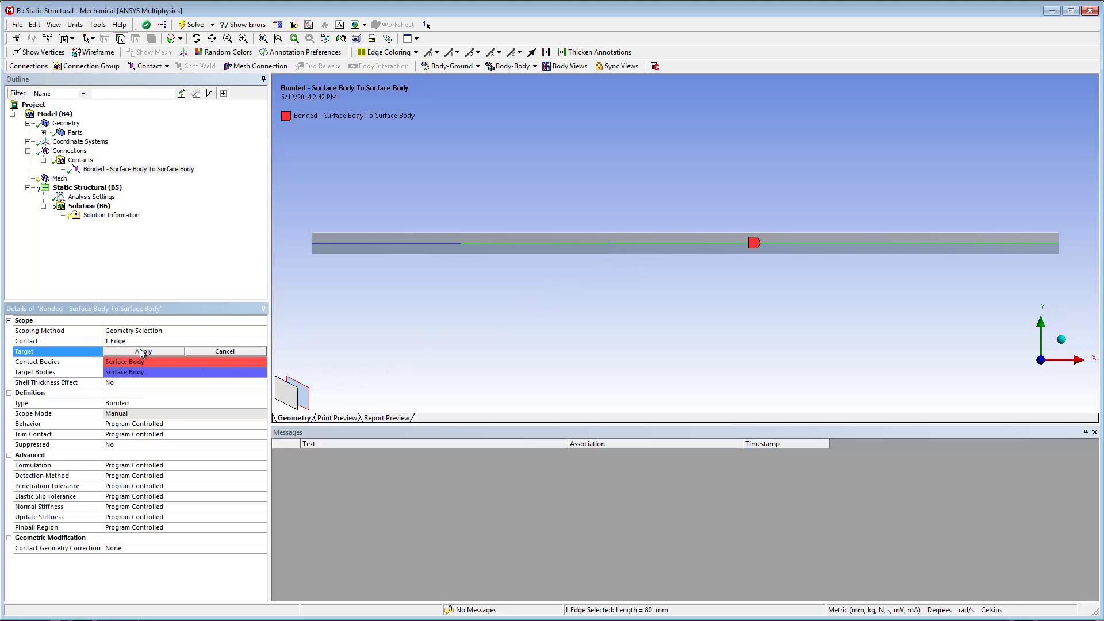
{"action": "left_click", "coordinate": [142, 352]}
- Rename the contact region to 'Body' and set its formulation to Pure Penalty
{"action": "left_click", "coordinate": [148, 169]}
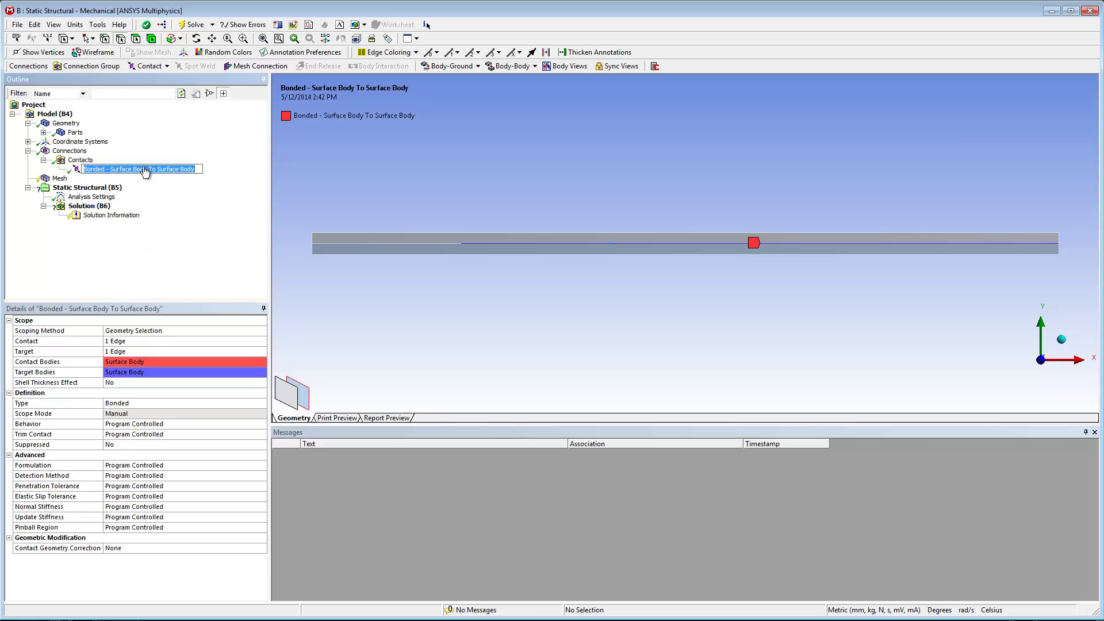
{"action": "type", "text": "Body"}
{"action": "key", "text": "Return"}
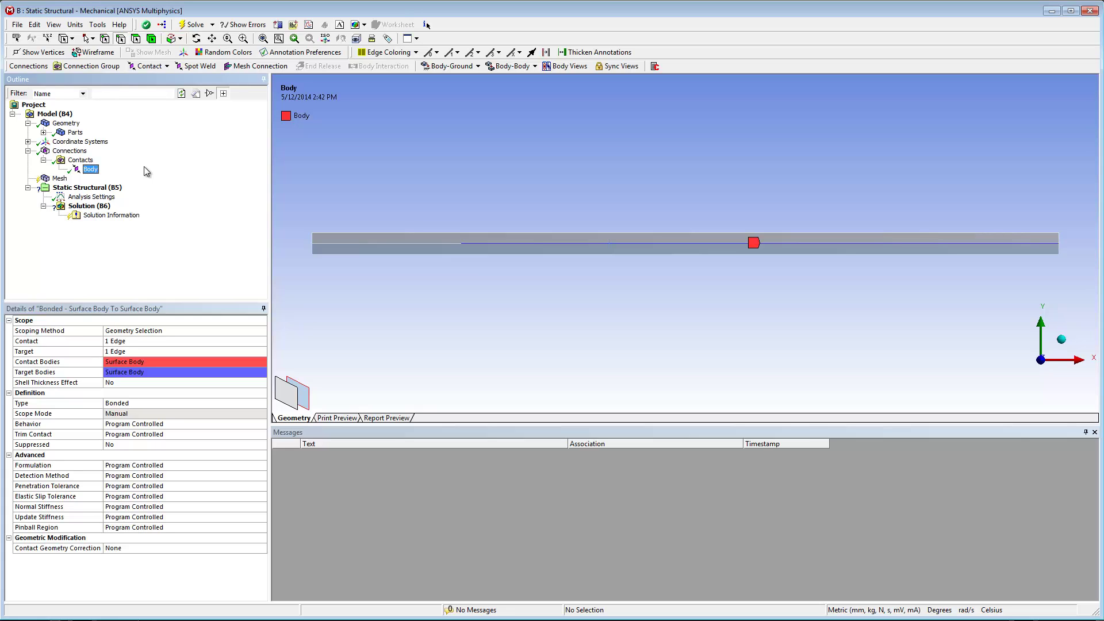
{"action": "left_click", "coordinate": [263, 464]}
{"action": "left_click", "coordinate": [262, 465]}
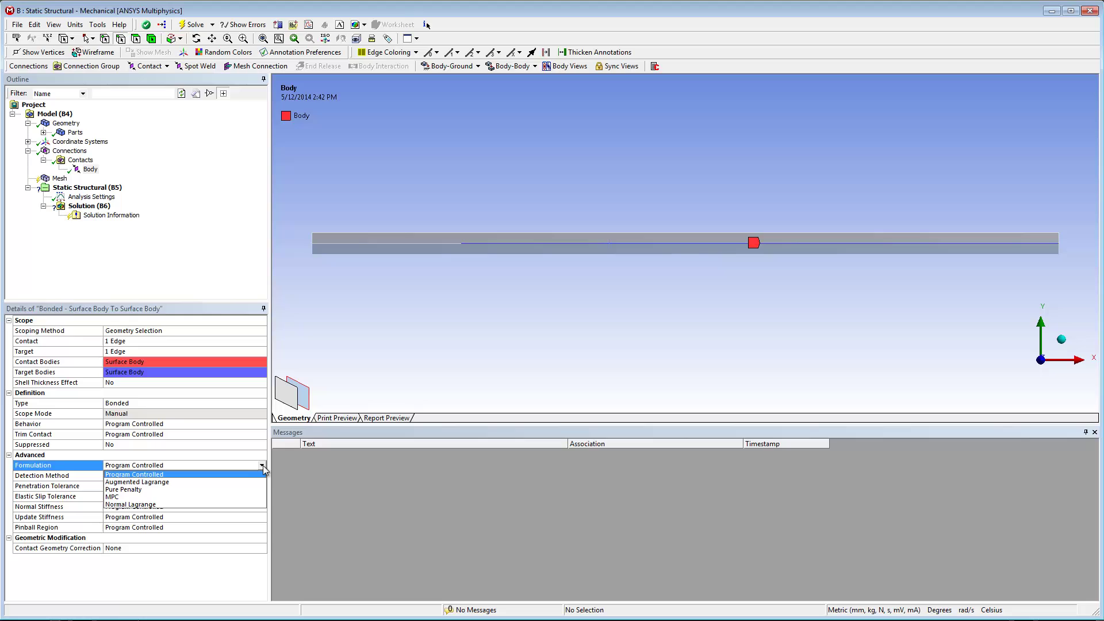
{"action": "left_click", "coordinate": [246, 489]}
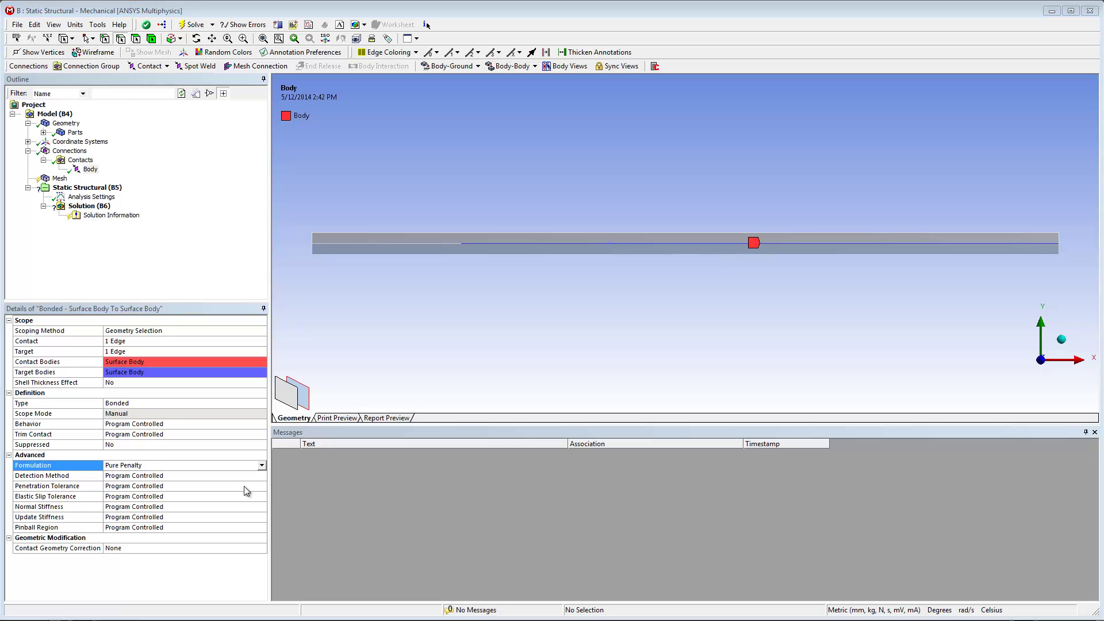
- Set the mesh to advanced size function Off, element size 0.750 mm, midside nodes Kept
{"action": "left_click", "coordinate": [60, 179]}
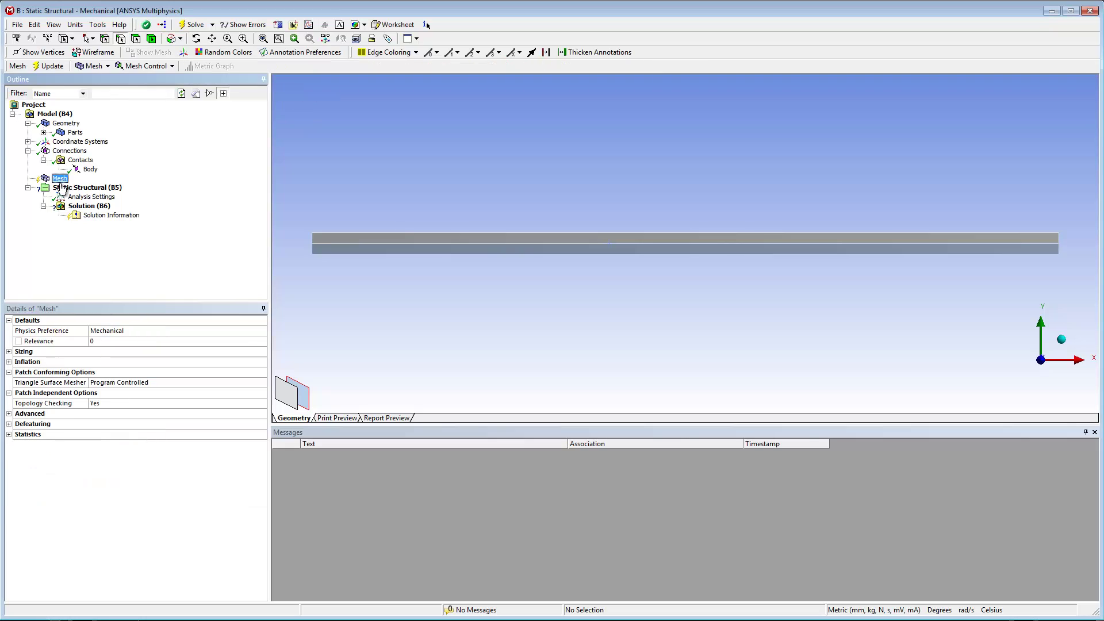
{"action": "left_click", "coordinate": [8, 351]}
{"action": "left_click", "coordinate": [201, 362]}
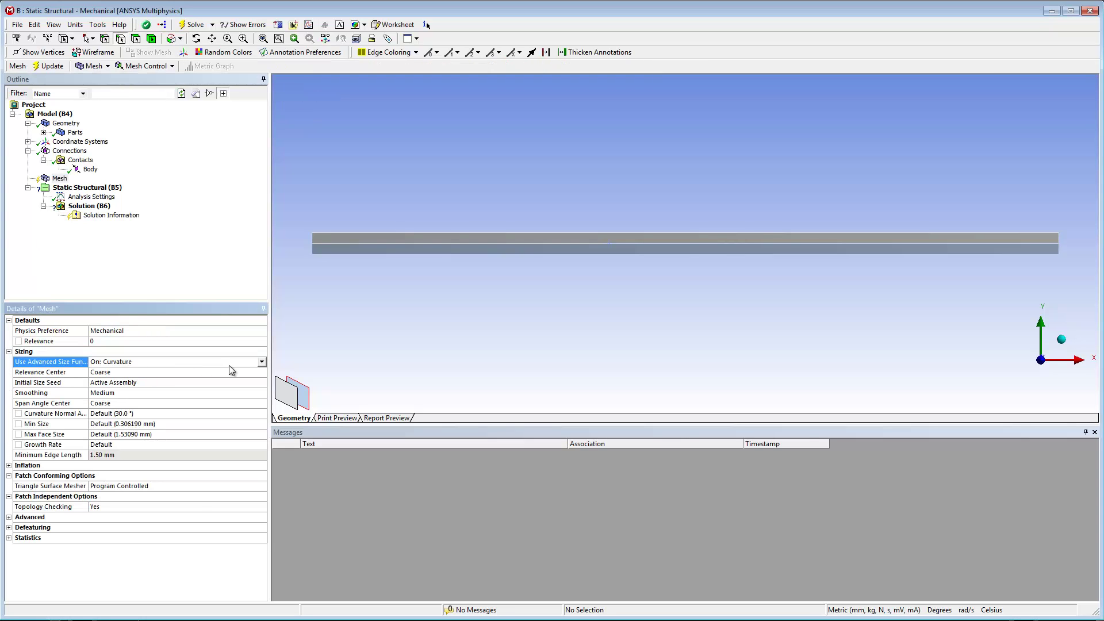
{"action": "left_click", "coordinate": [261, 362]}
{"action": "left_click", "coordinate": [252, 372]}
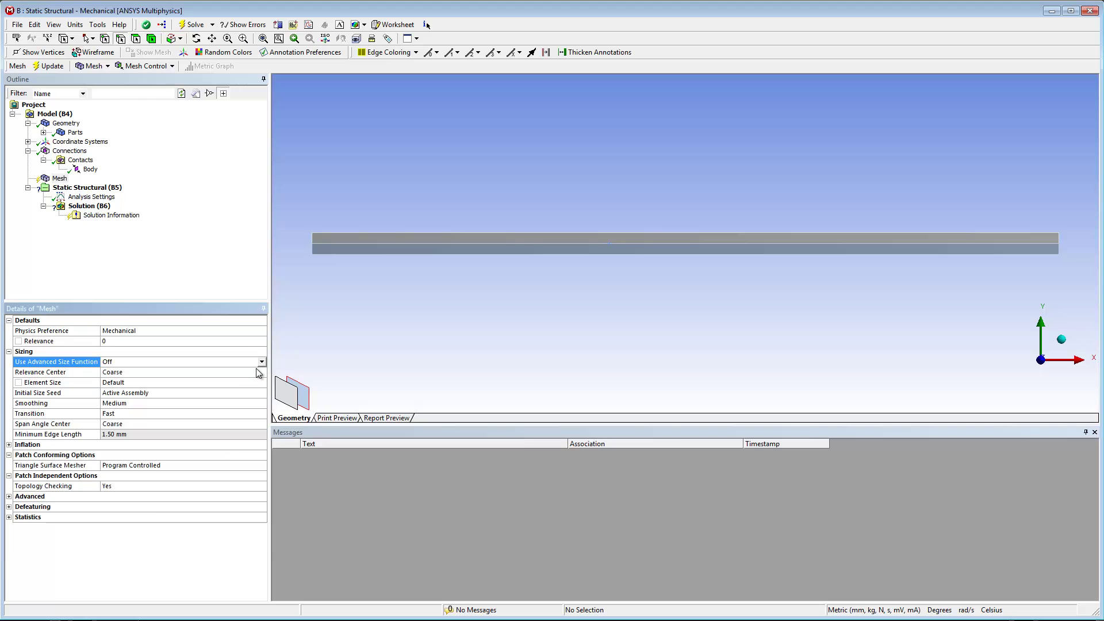
{"action": "left_click", "coordinate": [236, 381]}
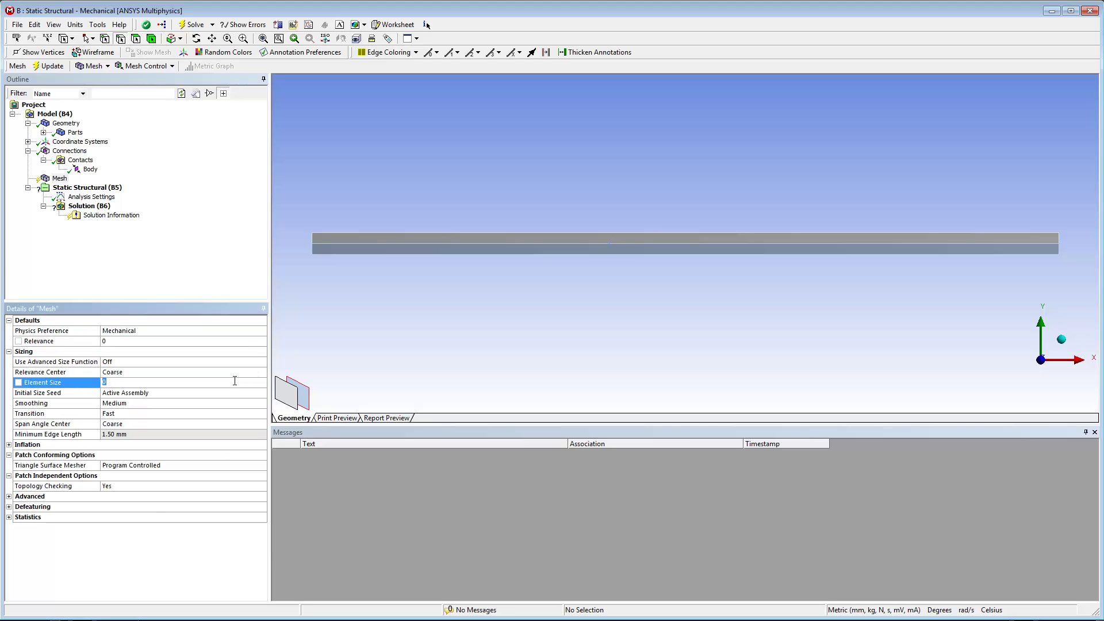
{"action": "type", "text": ".75"}
{"action": "key", "text": "Return"}
{"action": "left_click", "coordinate": [9, 497]}
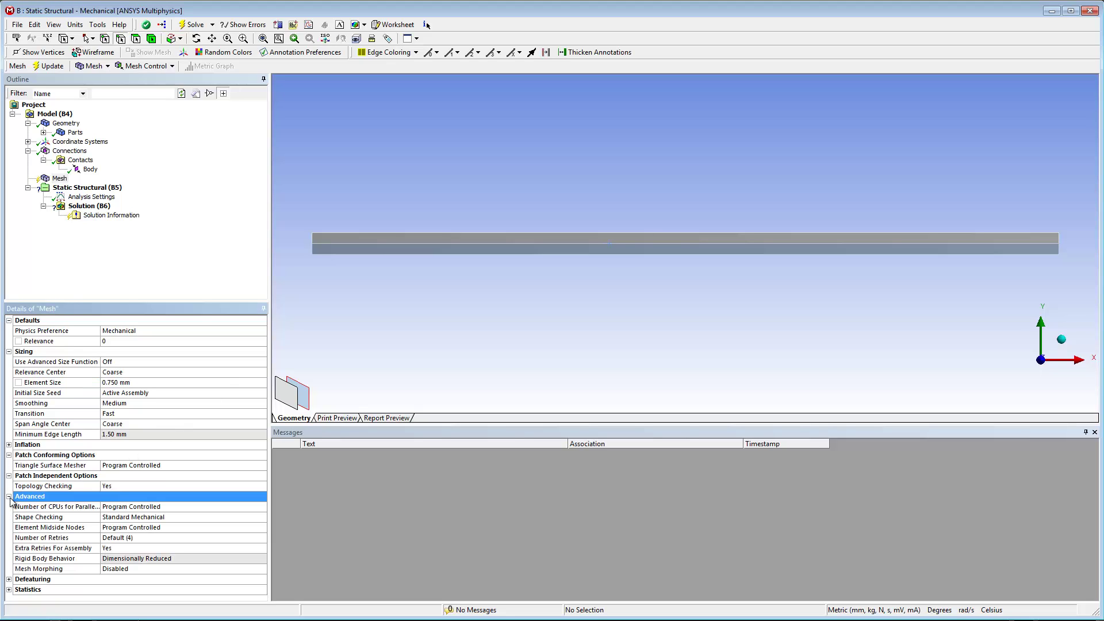
{"action": "left_click", "coordinate": [230, 529]}
{"action": "left_click", "coordinate": [262, 529]}
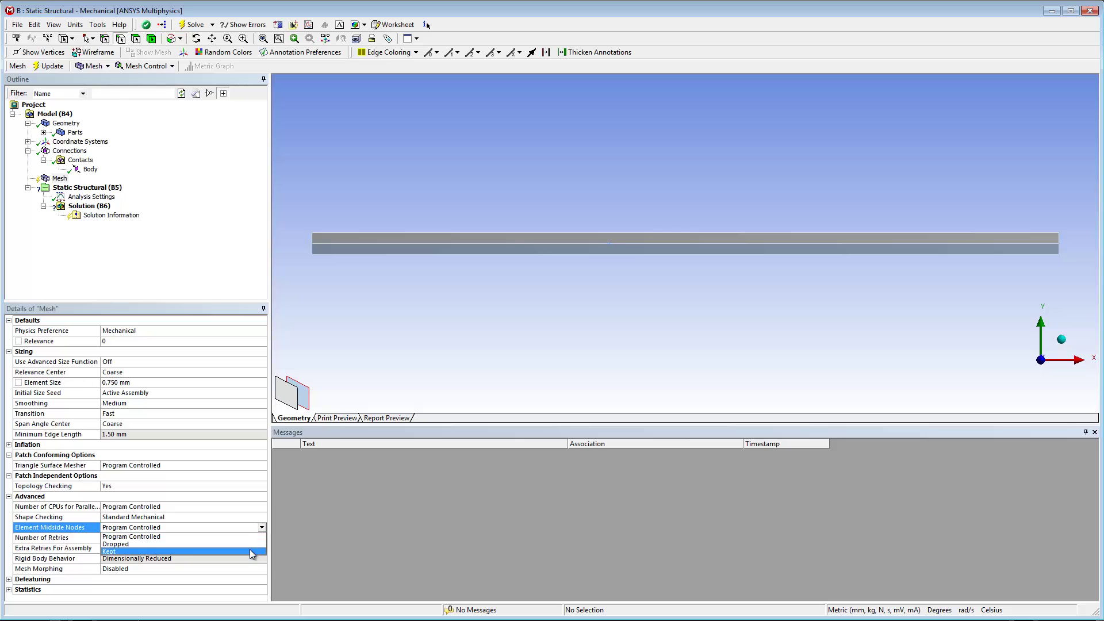
{"action": "left_click", "coordinate": [253, 553]}
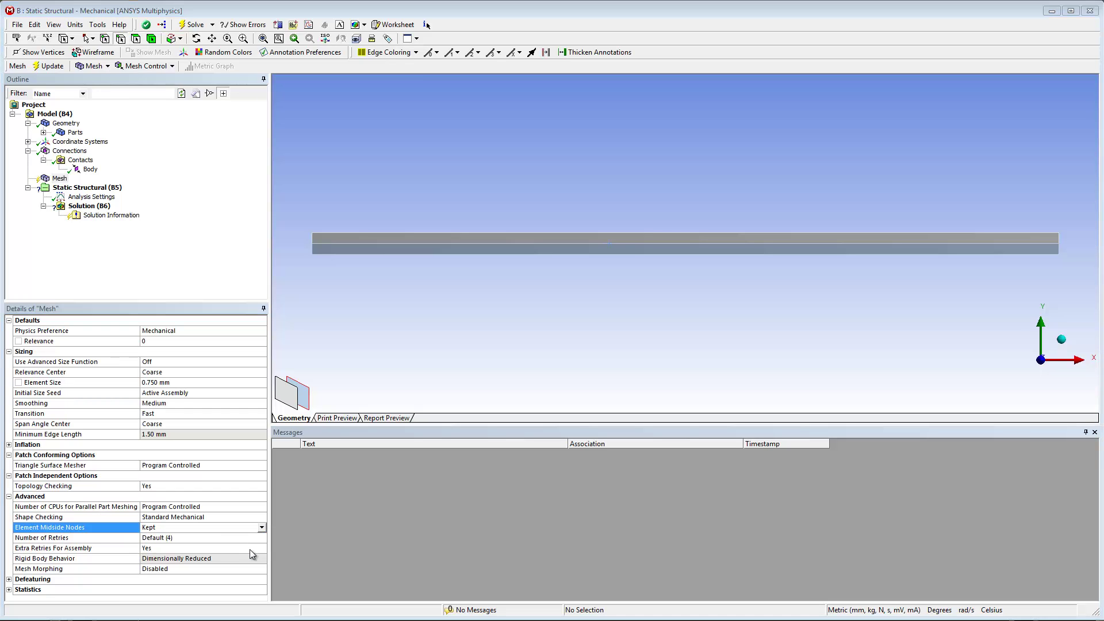
- Select the four edges at the beam's left and right ends
{"action": "right_click_drag", "start_coordinate": [309, 221], "coordinate": [356, 295]}
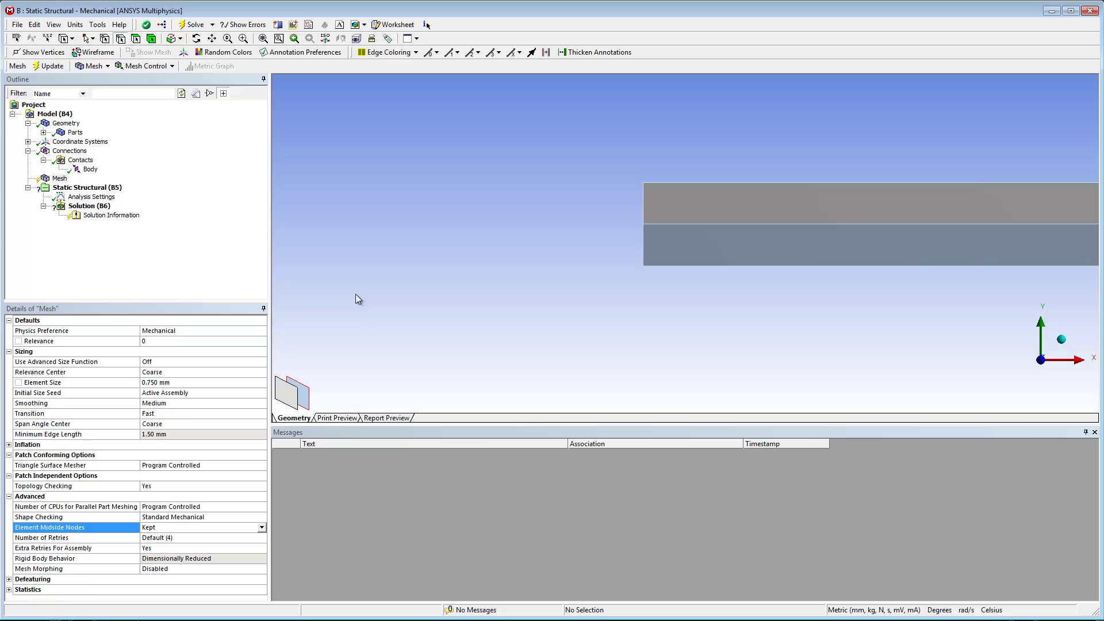
{"action": "left_click", "coordinate": [642, 203]}
{"action": "left_click", "coordinate": [644, 244], "text": "ctrl"}
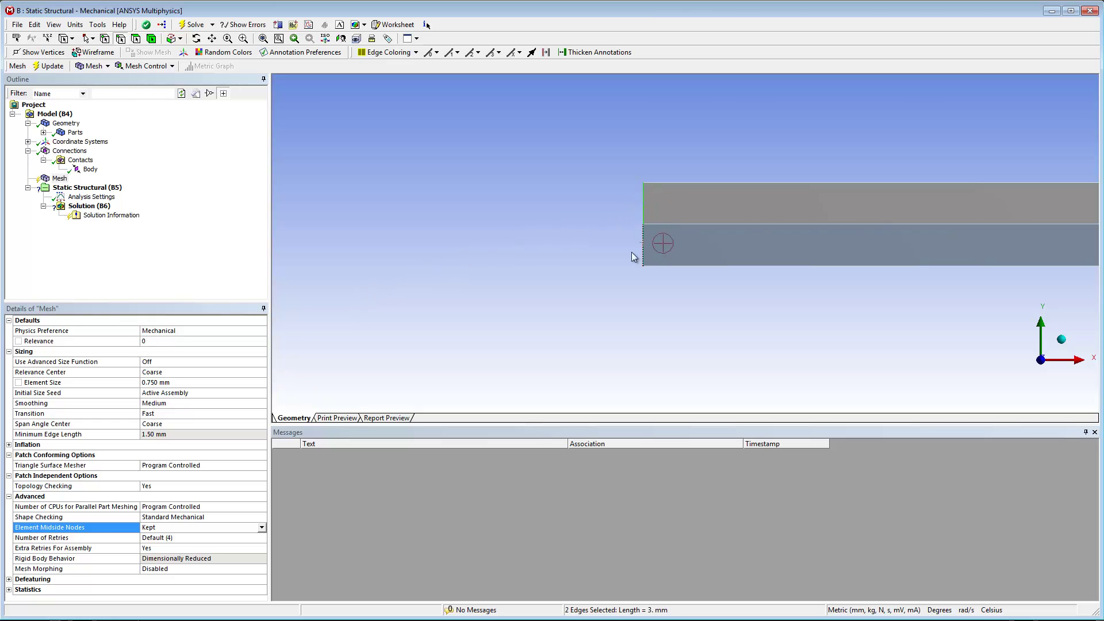
{"action": "right_click", "coordinate": [528, 288]}
{"action": "left_click", "coordinate": [578, 471]}
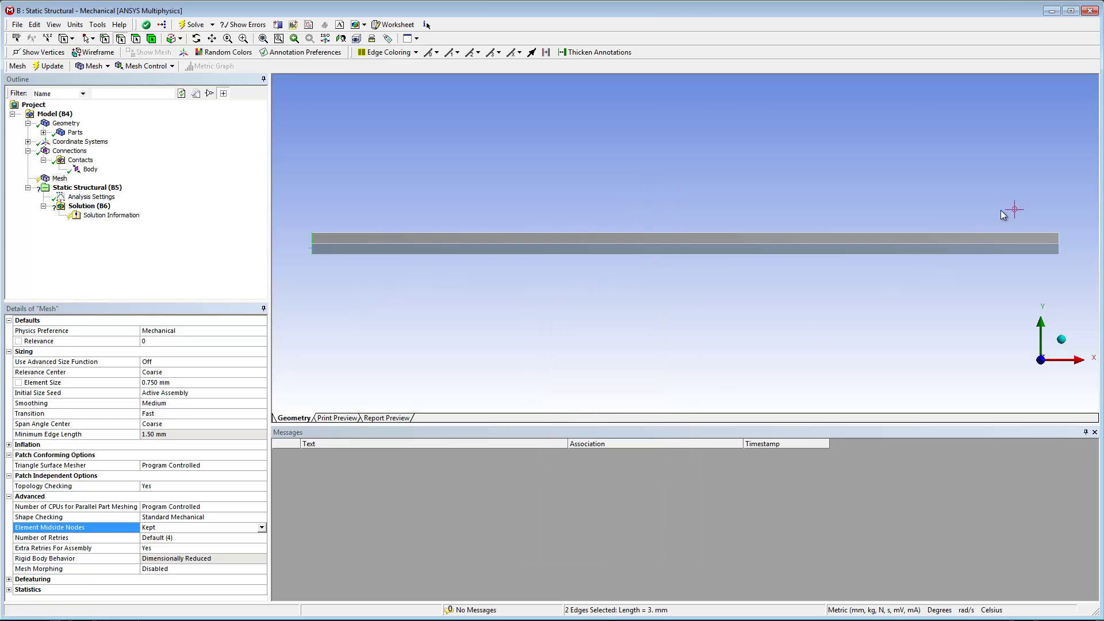
{"action": "right_click_drag", "start_coordinate": [1021, 213], "coordinate": [1083, 283]}
{"action": "left_click", "coordinate": [721, 206], "text": "ctrl"}
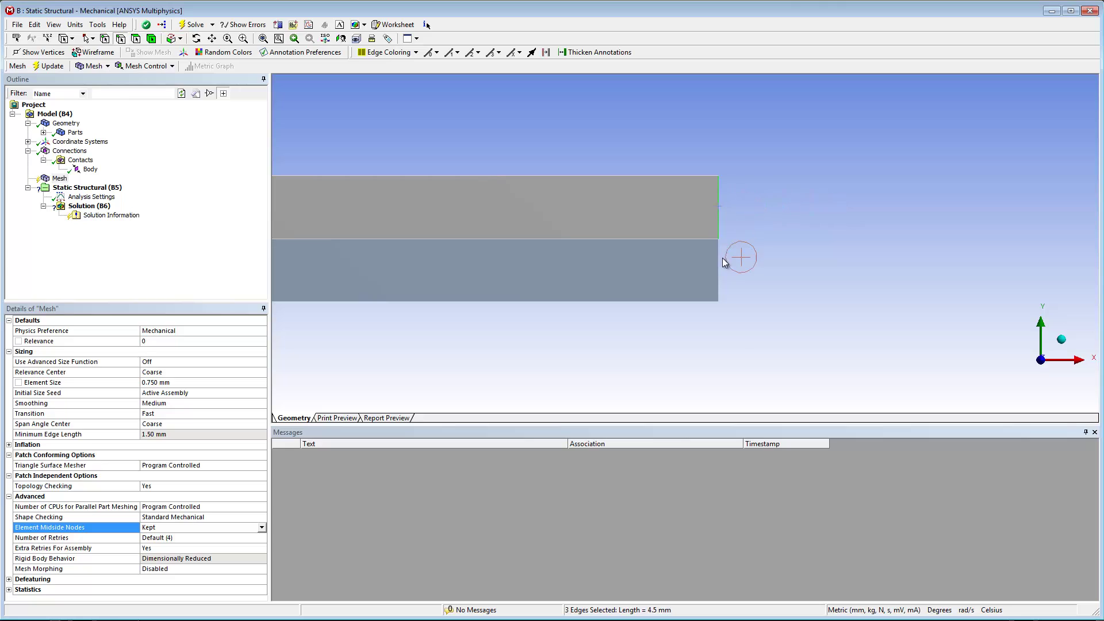
{"action": "left_click", "coordinate": [719, 262], "text": "ctrl"}
{"action": "right_click", "coordinate": [616, 318]}
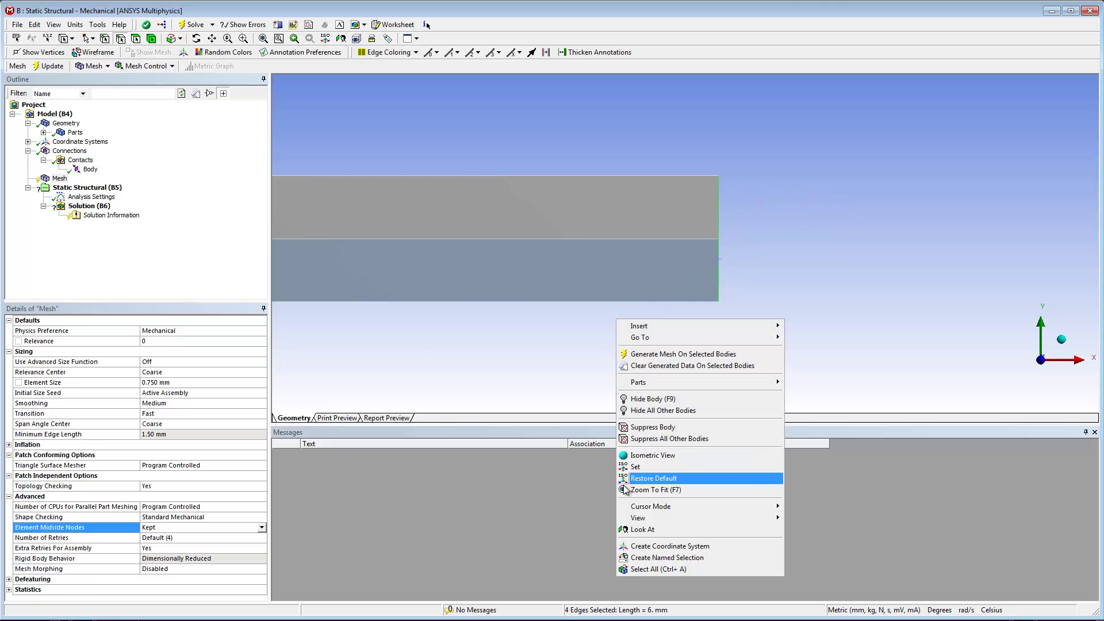
{"action": "left_click", "coordinate": [632, 491]}
- Add an edge sizing of 0.75 mm to the four end edges
{"action": "right_click", "coordinate": [59, 178]}
{"action": "mouse_move", "coordinate": [90, 184]}
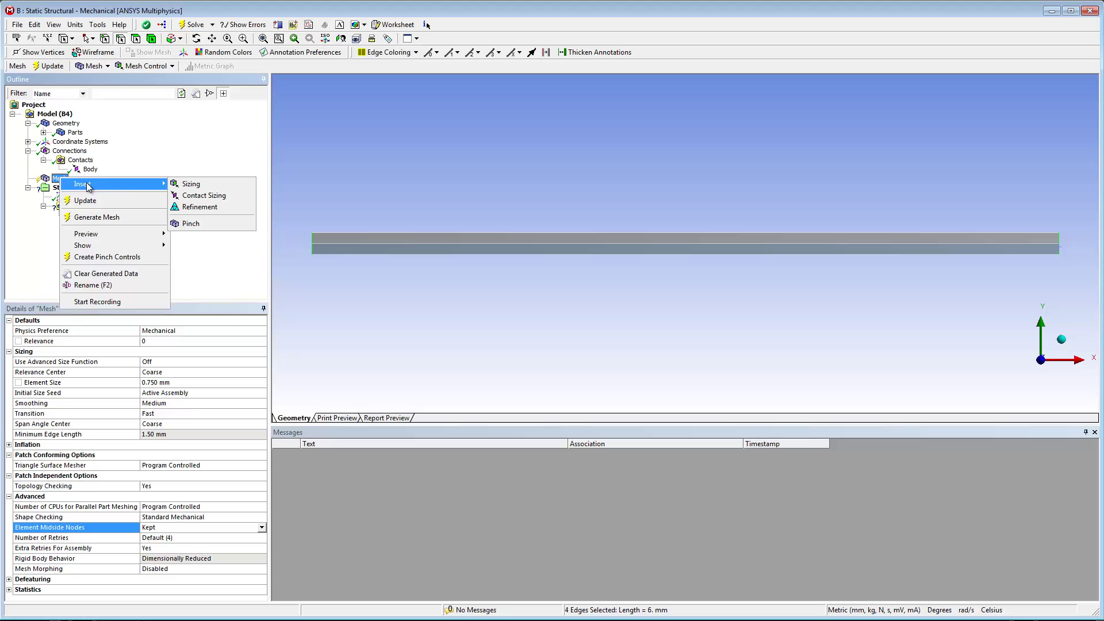
{"action": "left_click", "coordinate": [200, 185]}
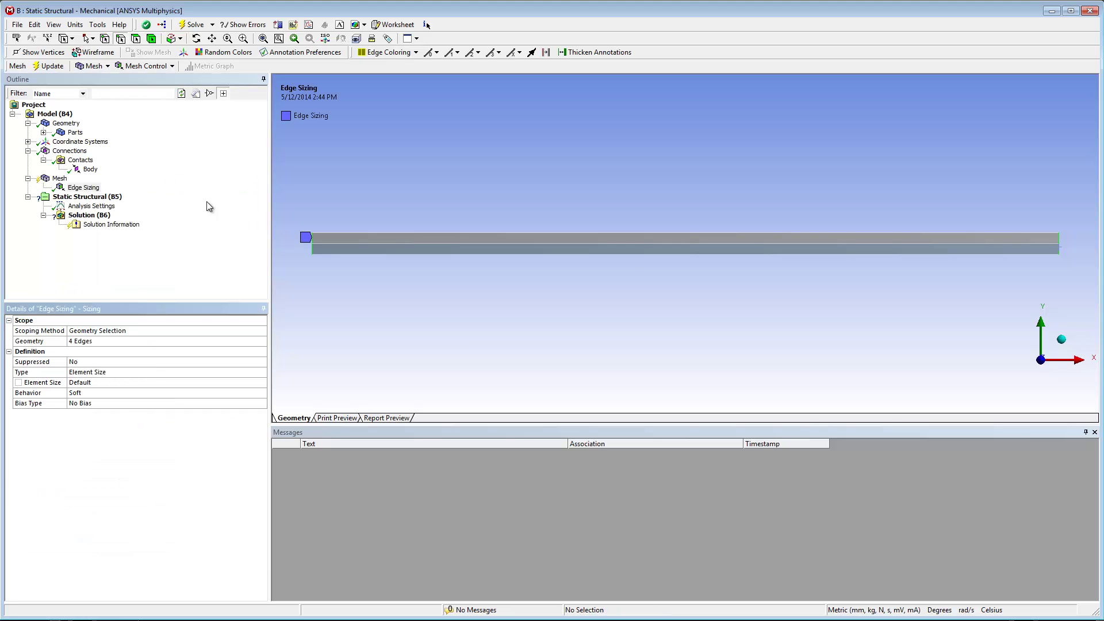
{"action": "left_click", "coordinate": [147, 380]}
{"action": "type", "text": ".75"}
{"action": "key", "text": "Return"}
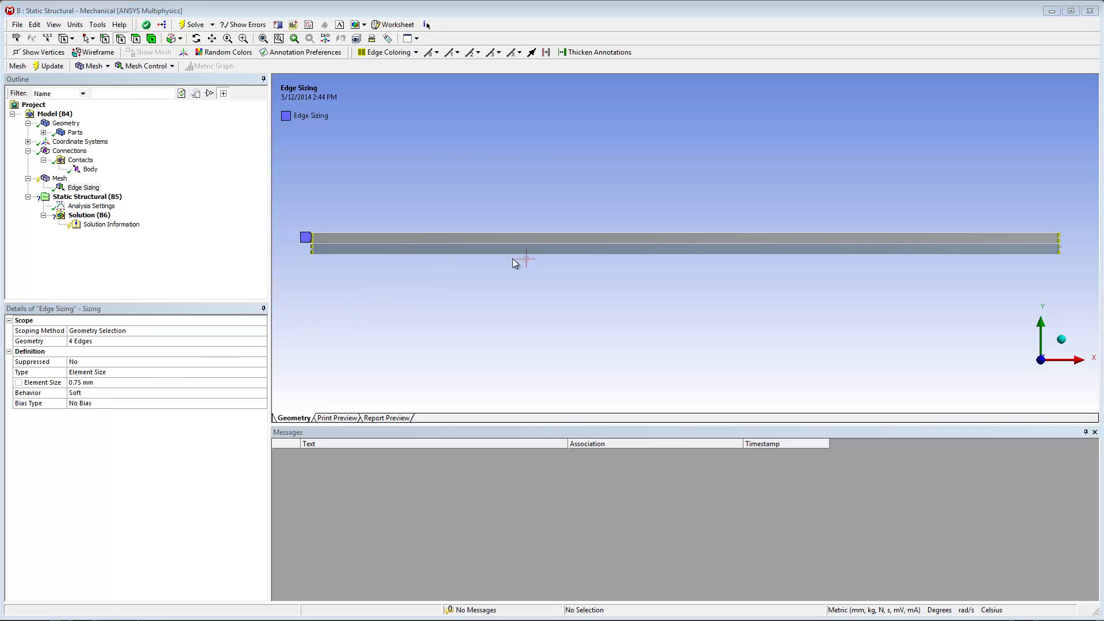
- Add a 0.5 mm edge sizing to the six long edges and generate the mesh
{"action": "left_click", "coordinate": [547, 243]}
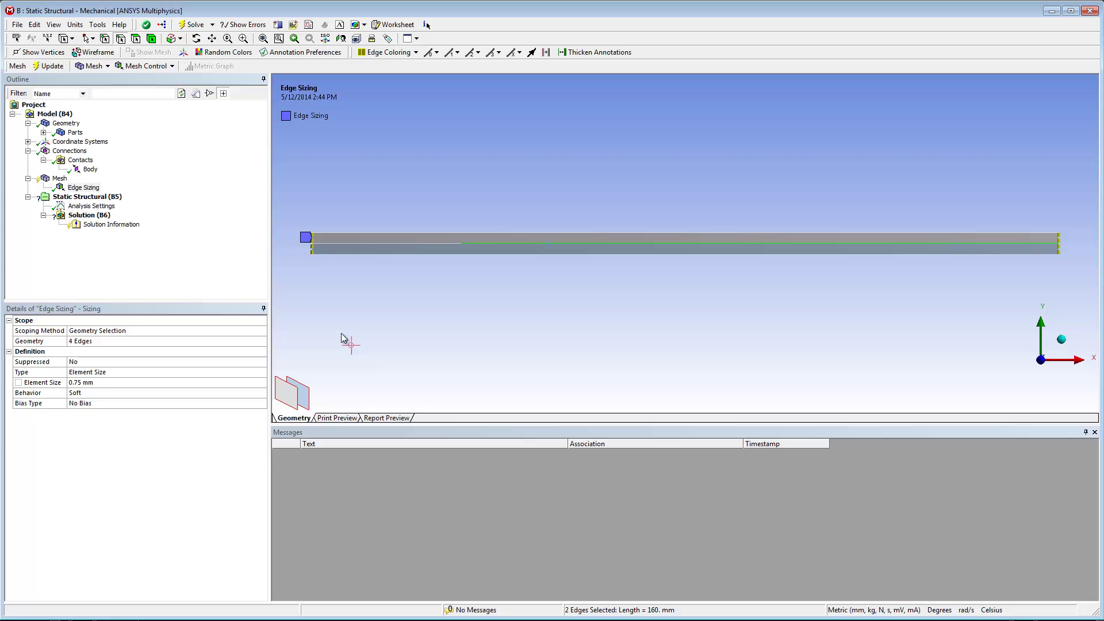
{"action": "left_click", "coordinate": [379, 244], "text": "ctrl"}
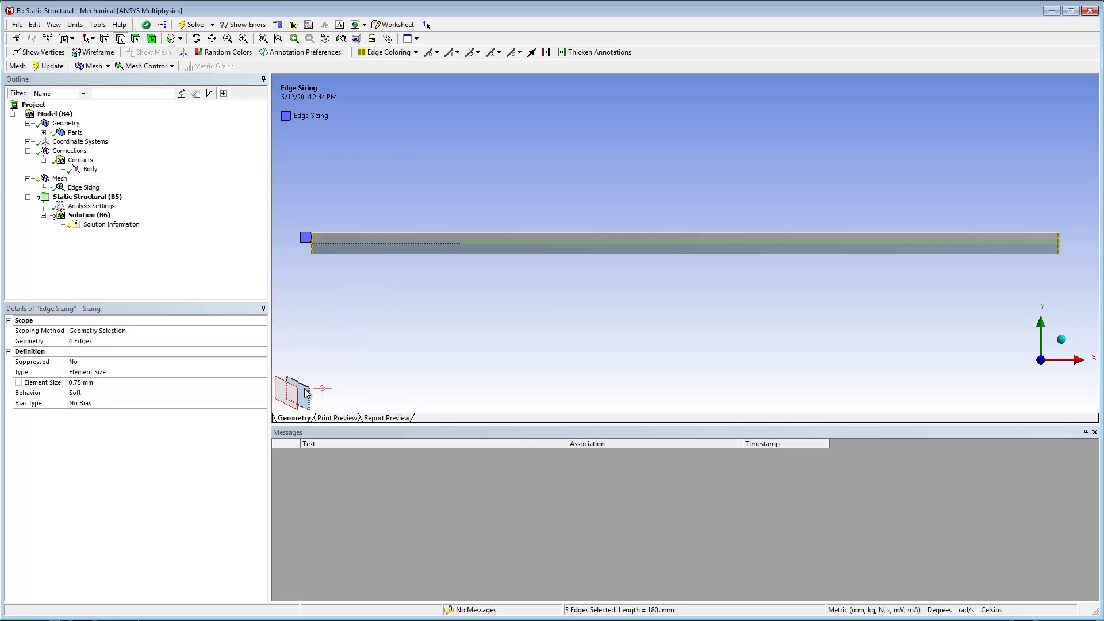
{"action": "left_click", "coordinate": [415, 254], "text": "ctrl"}
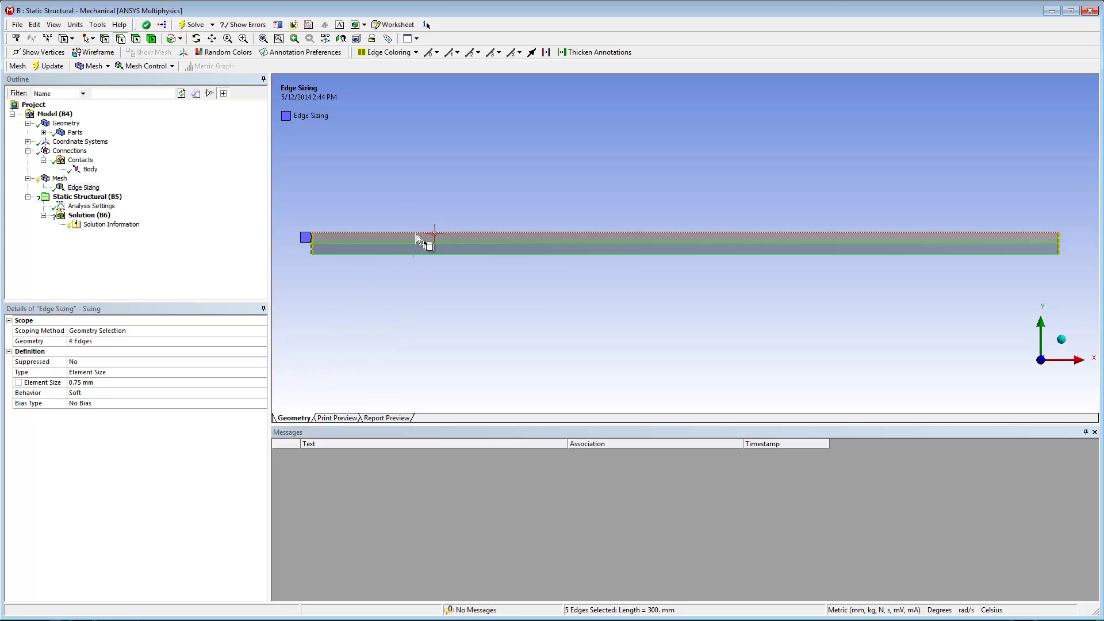
{"action": "left_click", "coordinate": [416, 232], "text": "ctrl"}
{"action": "left_click", "coordinate": [153, 68]}
{"action": "left_click", "coordinate": [170, 106]}
{"action": "left_click", "coordinate": [100, 381]}
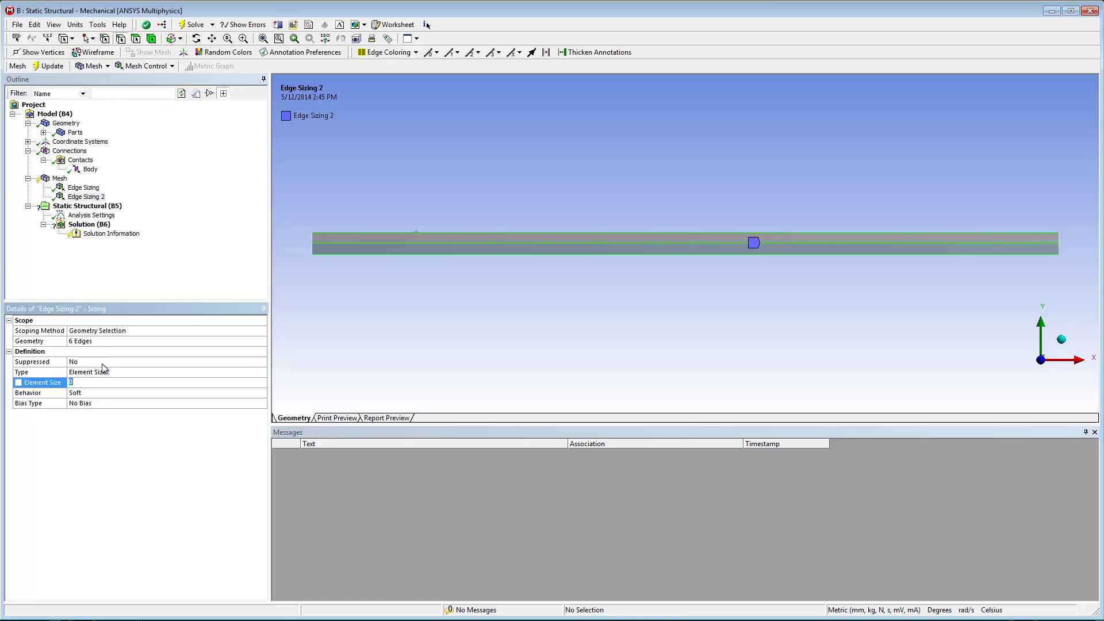
{"action": "type", "text": "0.5"}
{"action": "key", "text": "Return"}
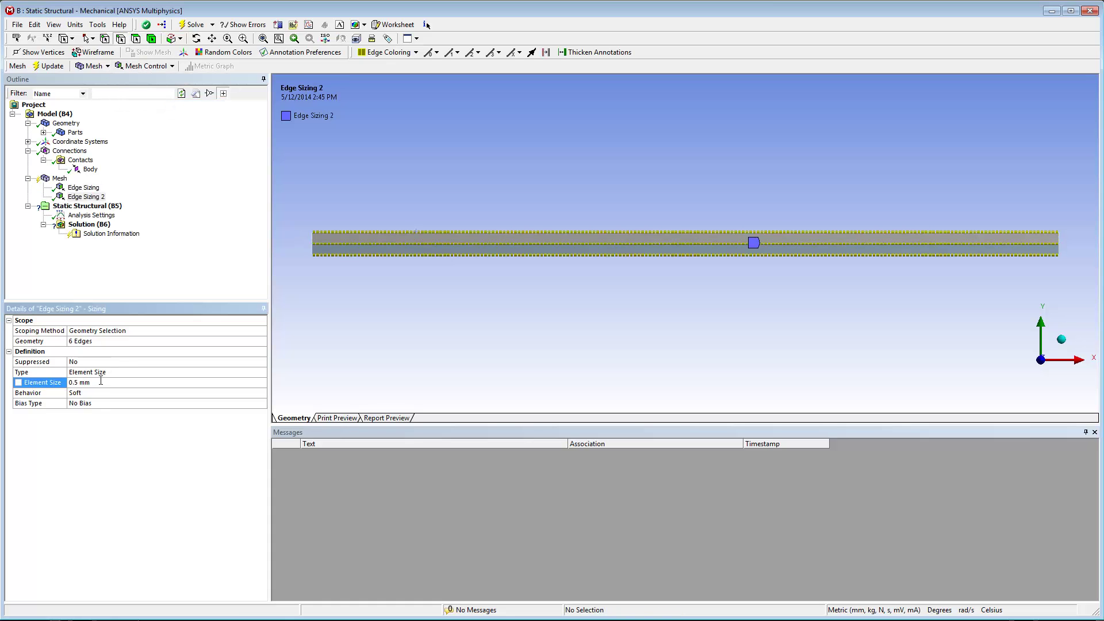
{"action": "right_click", "coordinate": [60, 178]}
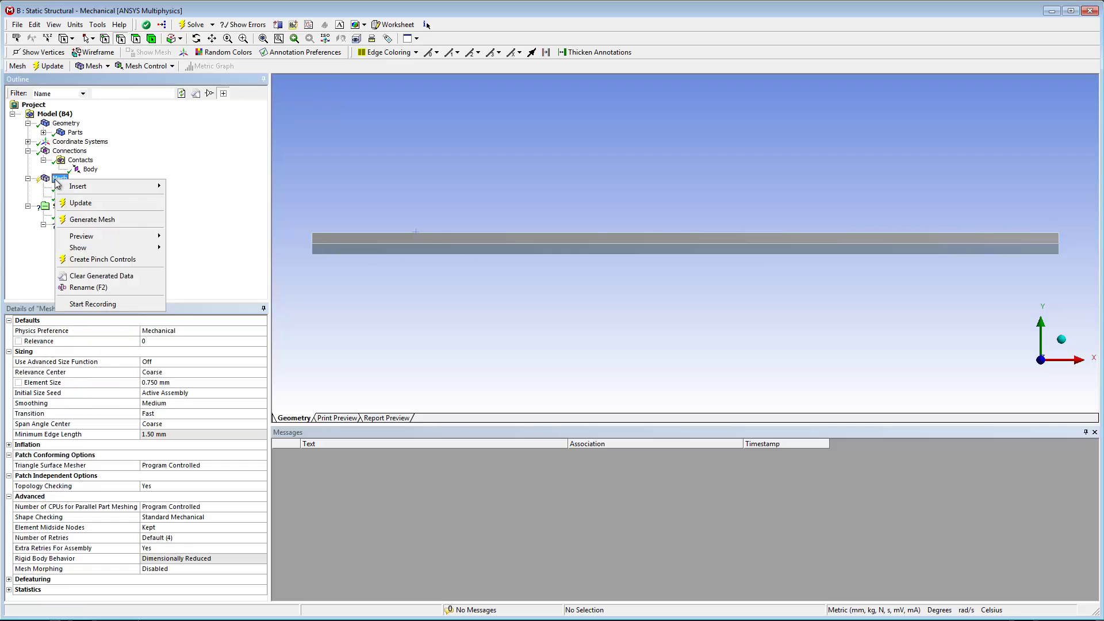
{"action": "left_click", "coordinate": [138, 222]}
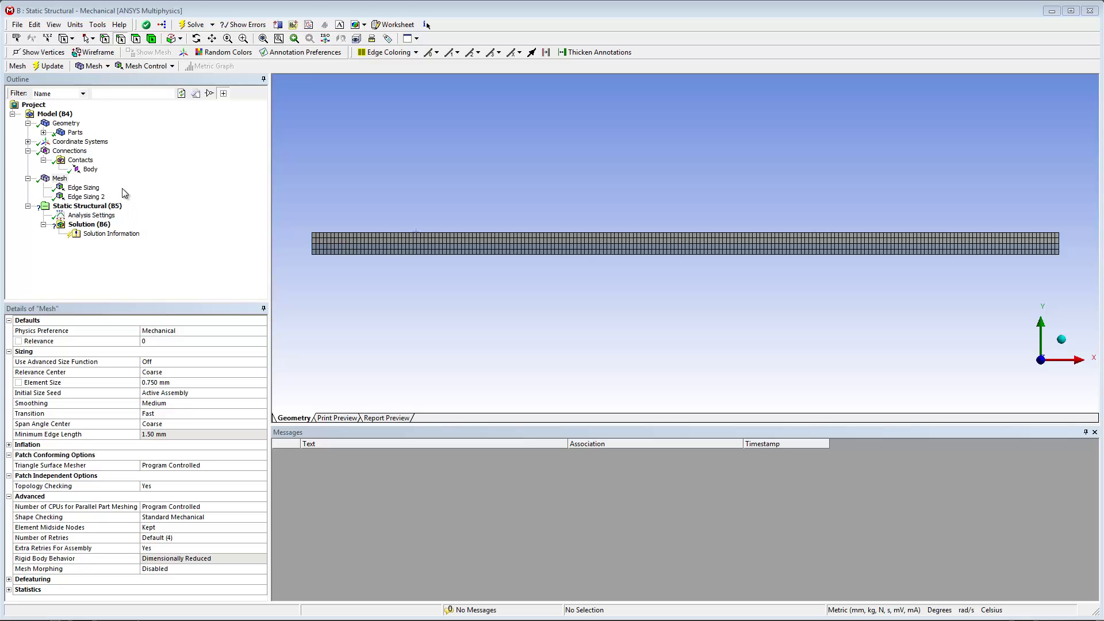
- Insert a Fracture branch containing a Contact Debonding item
{"action": "left_click", "coordinate": [62, 114]}
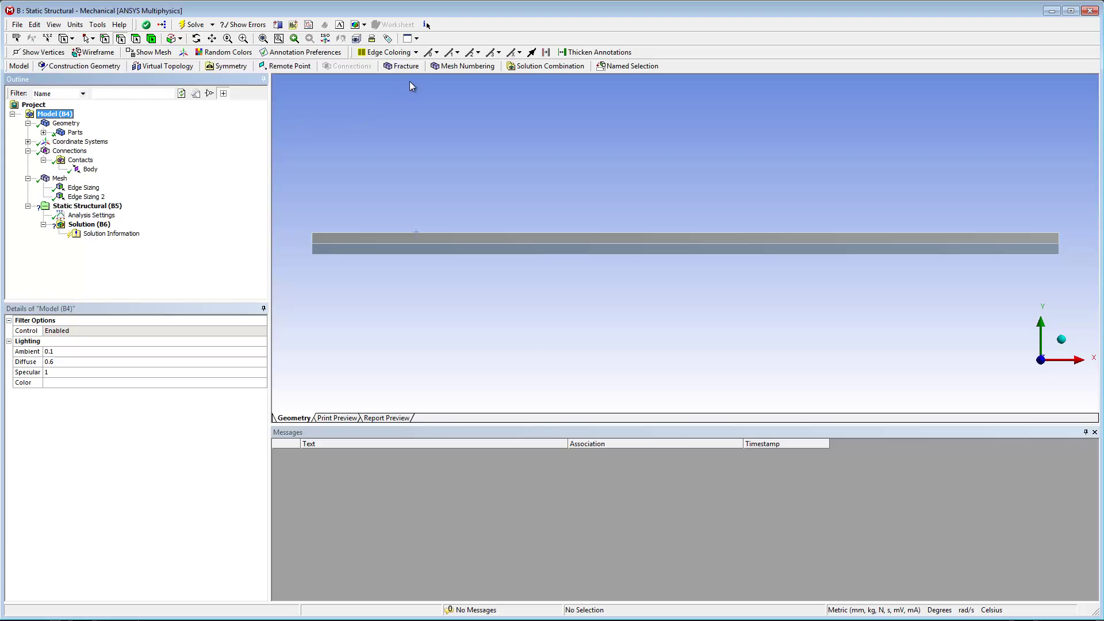
{"action": "left_click", "coordinate": [416, 68]}
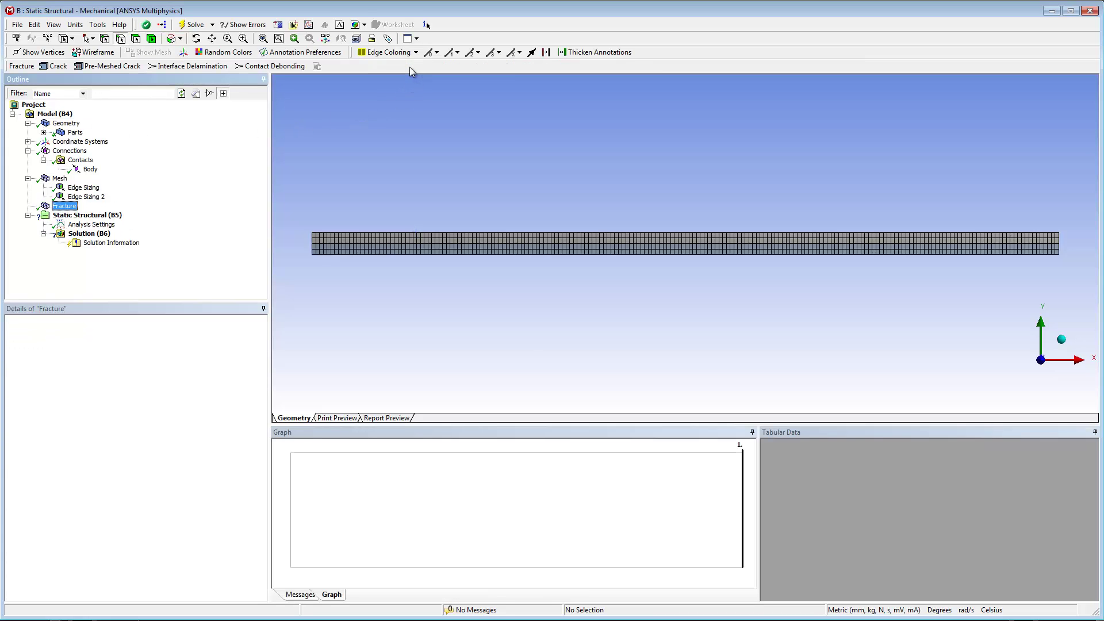
{"action": "left_click", "coordinate": [273, 66]}
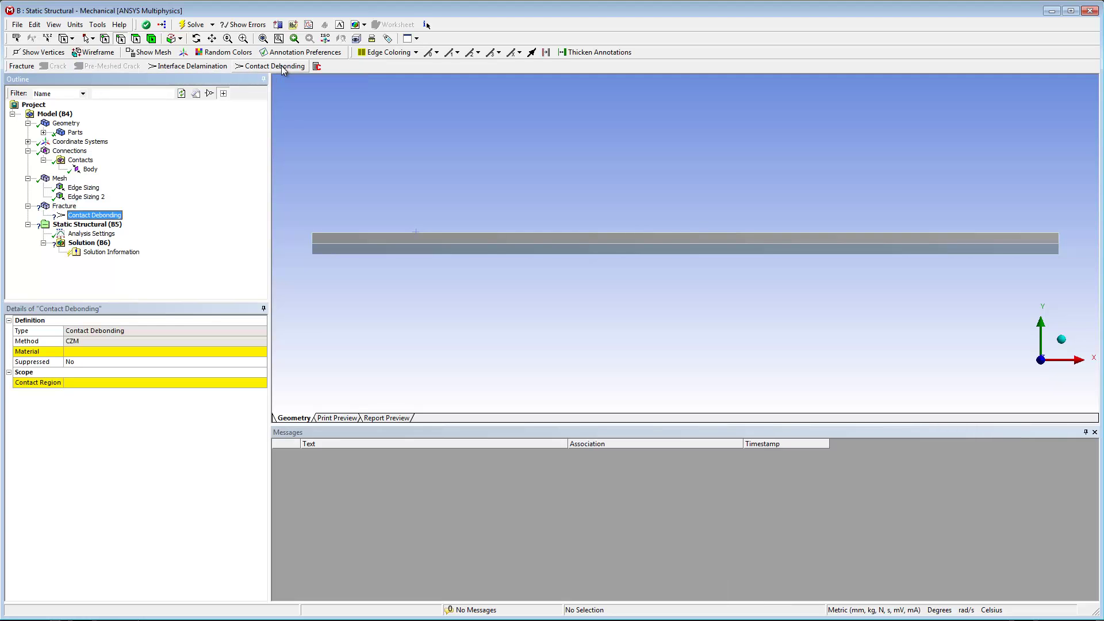
- Set the debonding material to CZM Crack Material and its contact region to Body
{"action": "left_click", "coordinate": [261, 352]}
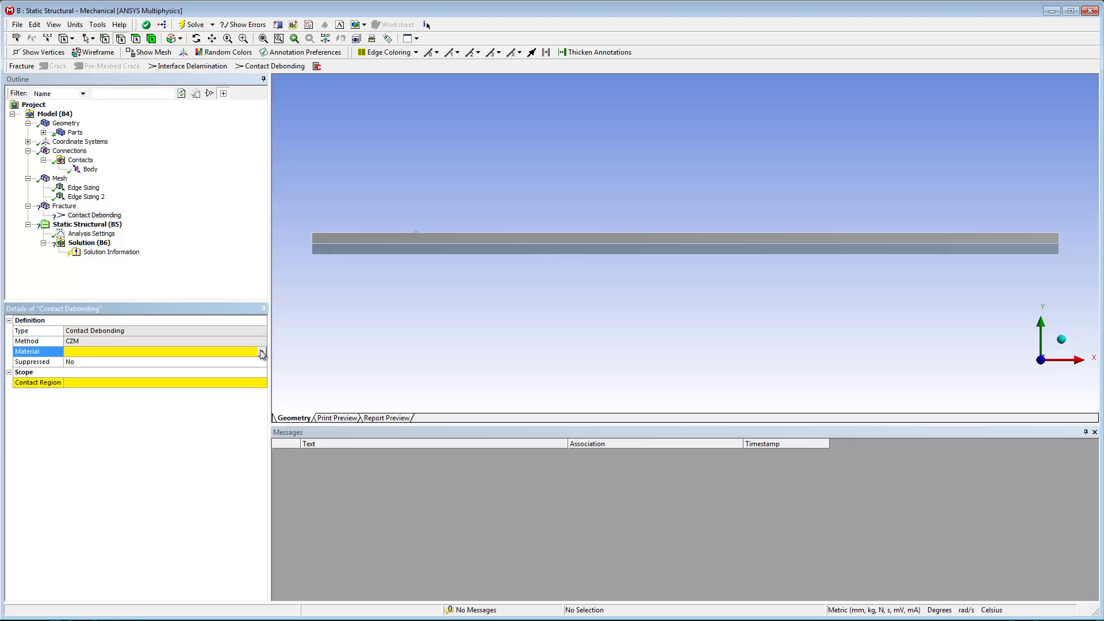
{"action": "left_click", "coordinate": [261, 353]}
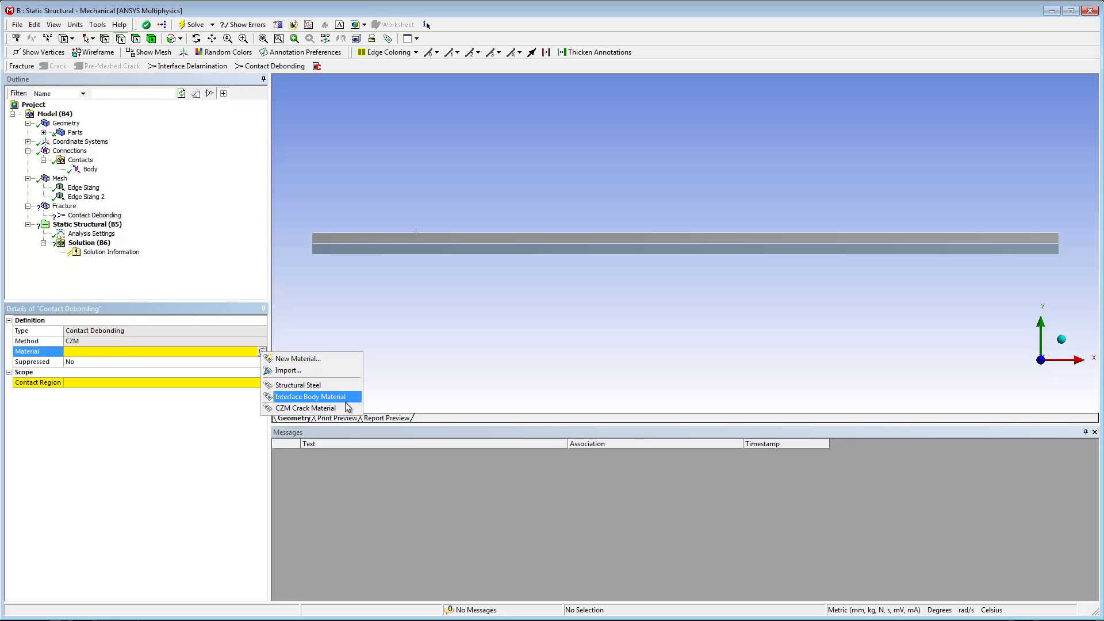
{"action": "left_click", "coordinate": [305, 408]}
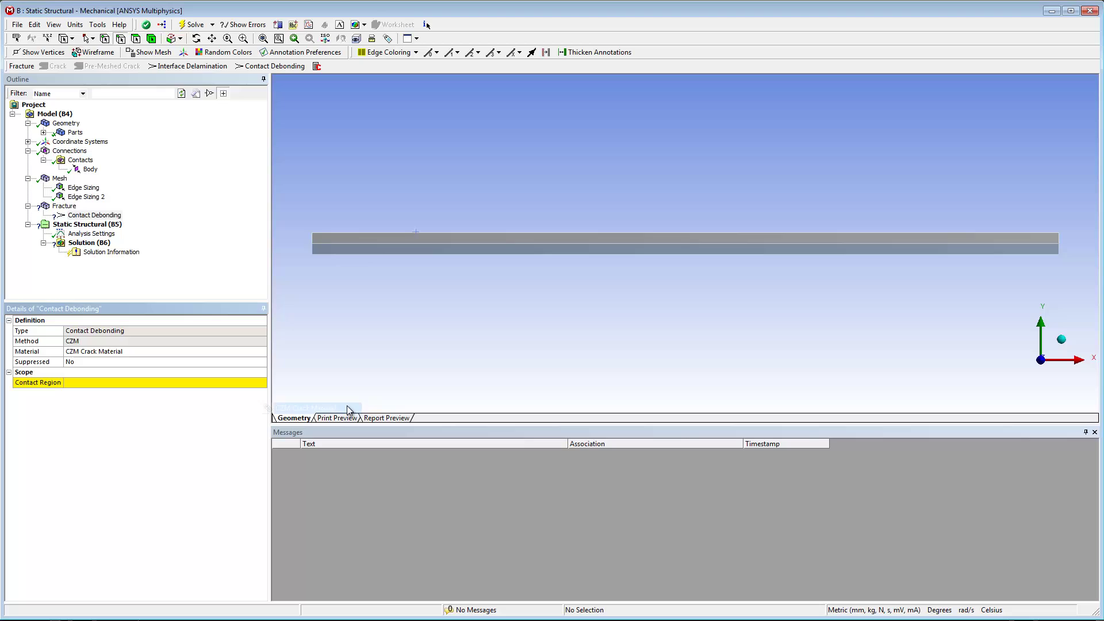
{"action": "left_click", "coordinate": [262, 384]}
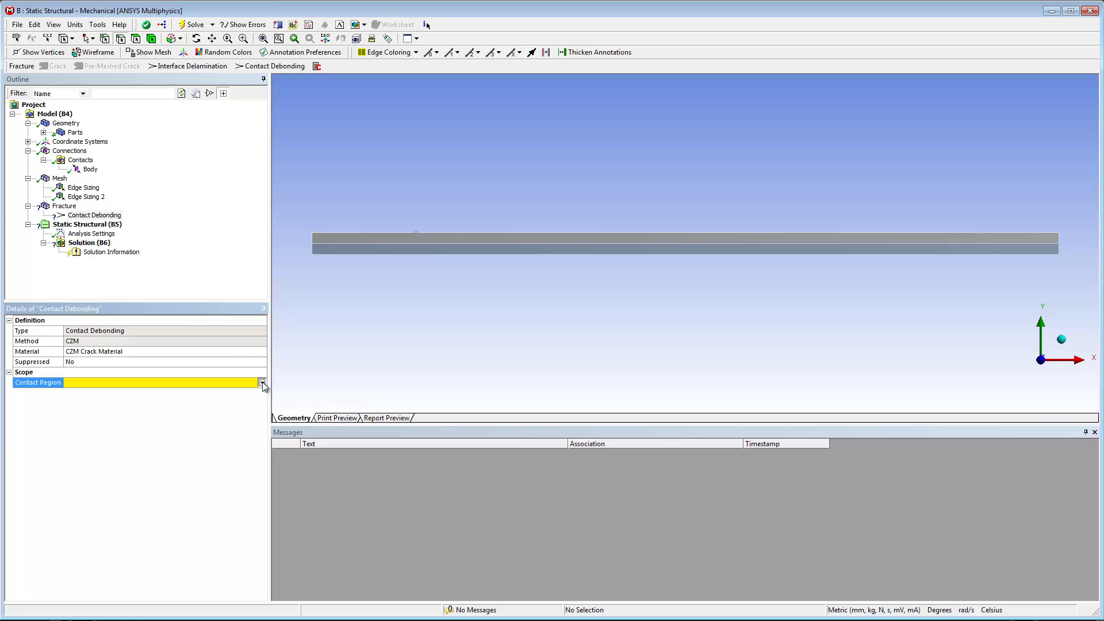
{"action": "left_click", "coordinate": [262, 383]}
{"action": "left_click", "coordinate": [239, 392]}
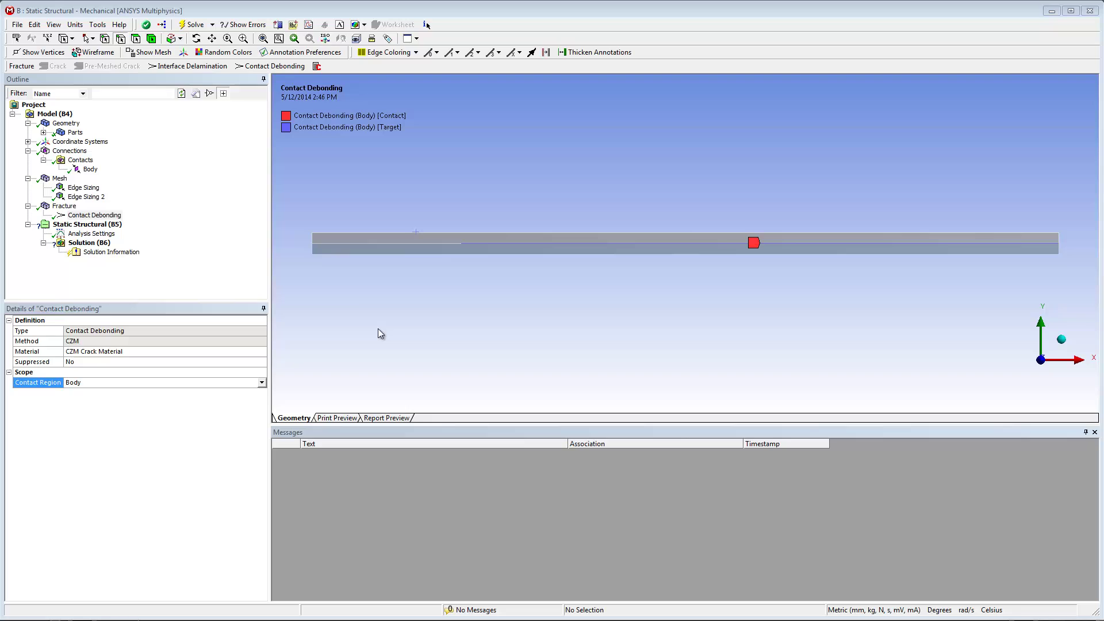
- Turn auto time stepping On with 100 initial, minimum and maximum substeps
{"action": "left_click", "coordinate": [99, 234]}
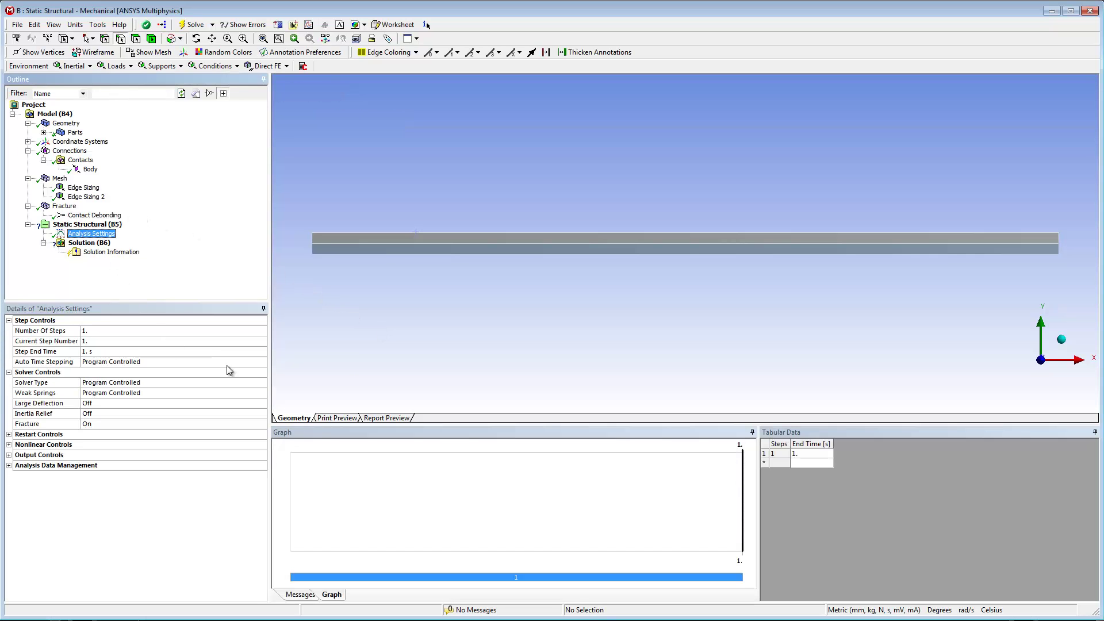
{"action": "left_click", "coordinate": [258, 366]}
{"action": "left_click", "coordinate": [261, 365]}
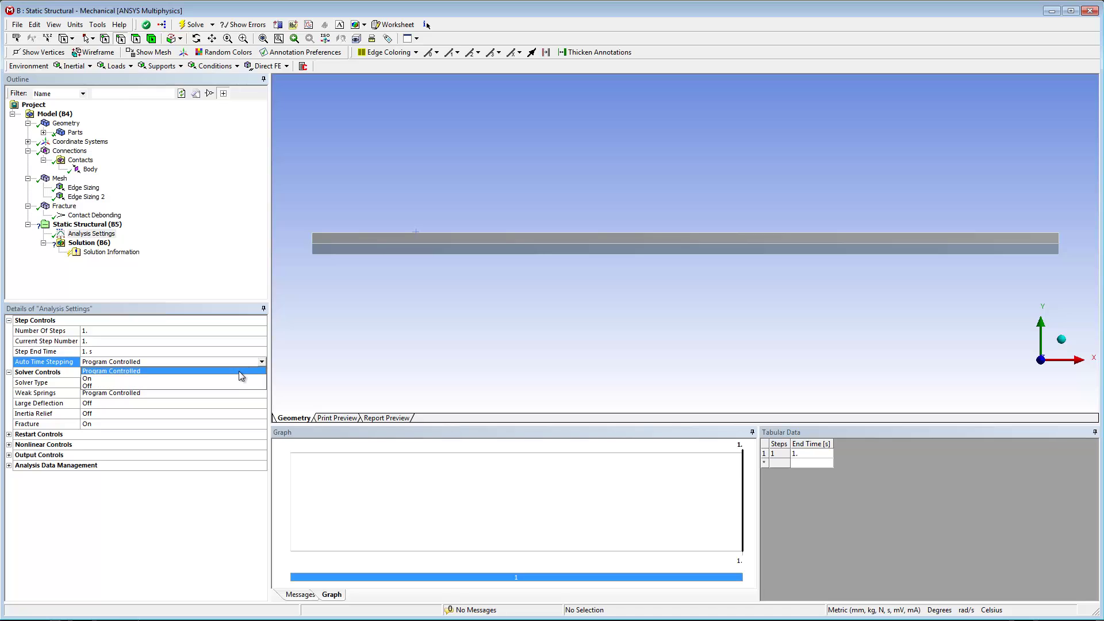
{"action": "left_click", "coordinate": [232, 379]}
{"action": "left_click", "coordinate": [207, 383]}
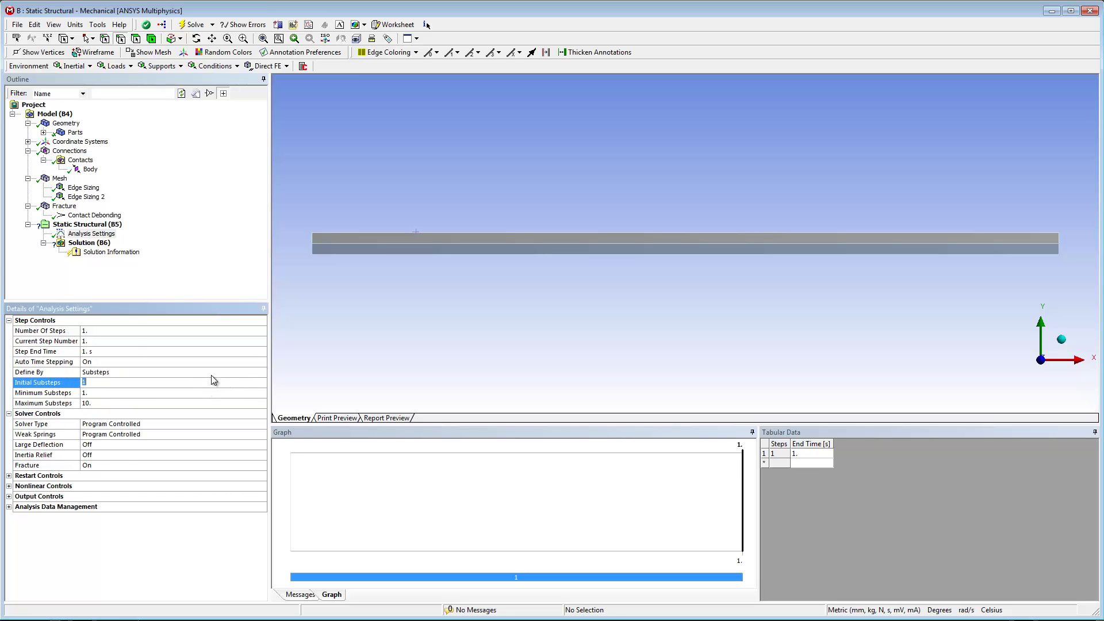
{"action": "type", "text": "100"}
{"action": "key", "text": "Return"}
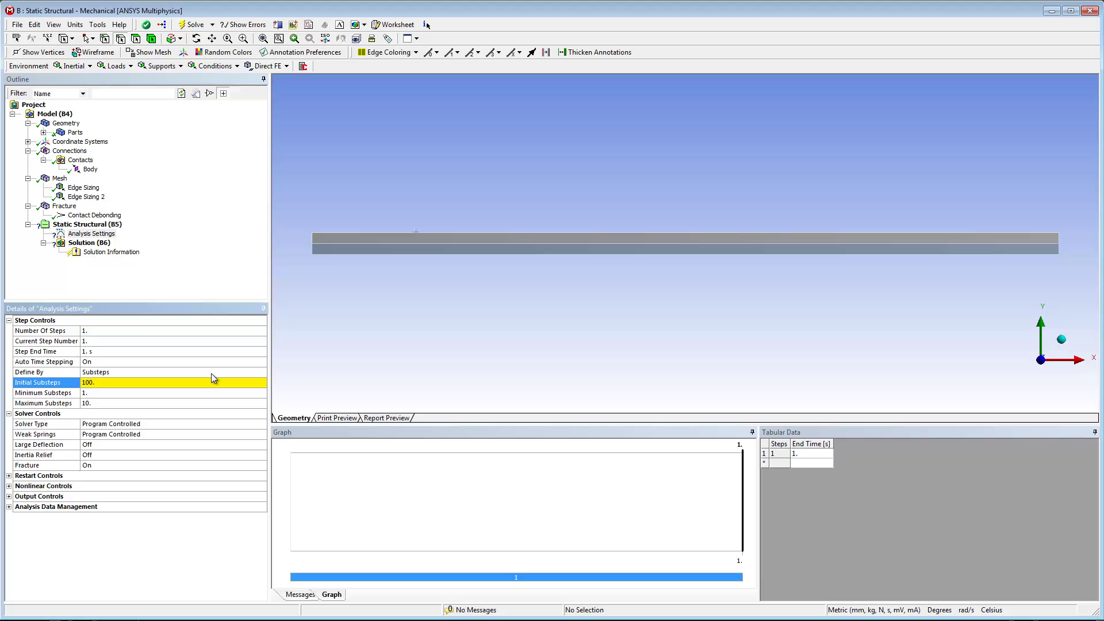
{"action": "left_click", "coordinate": [155, 392]}
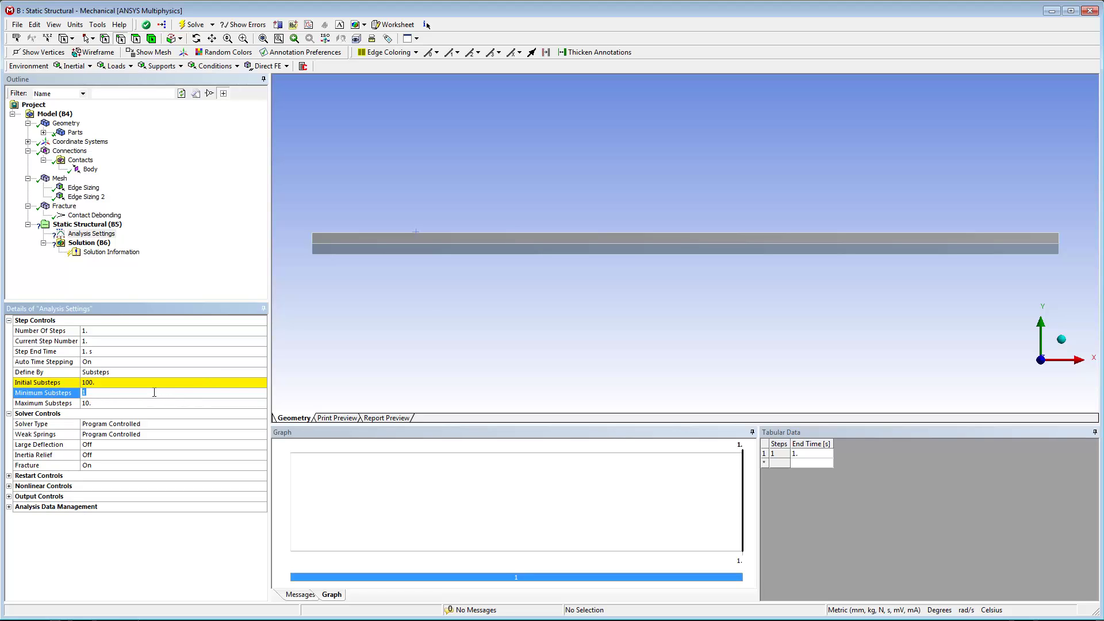
{"action": "key", "text": "Return"}
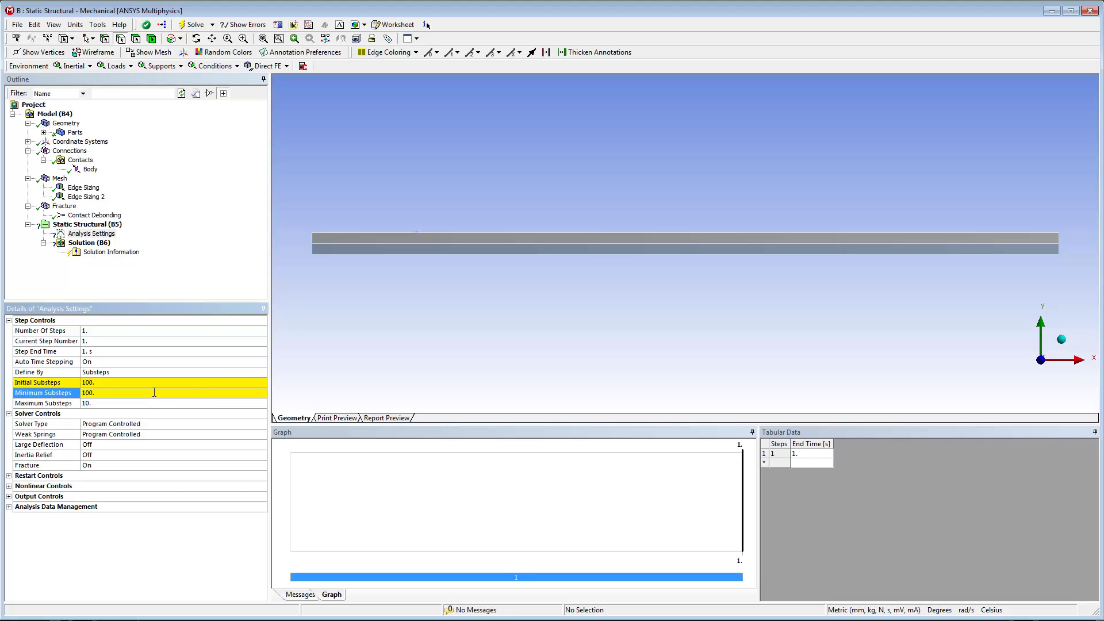
{"action": "left_click", "coordinate": [139, 402]}
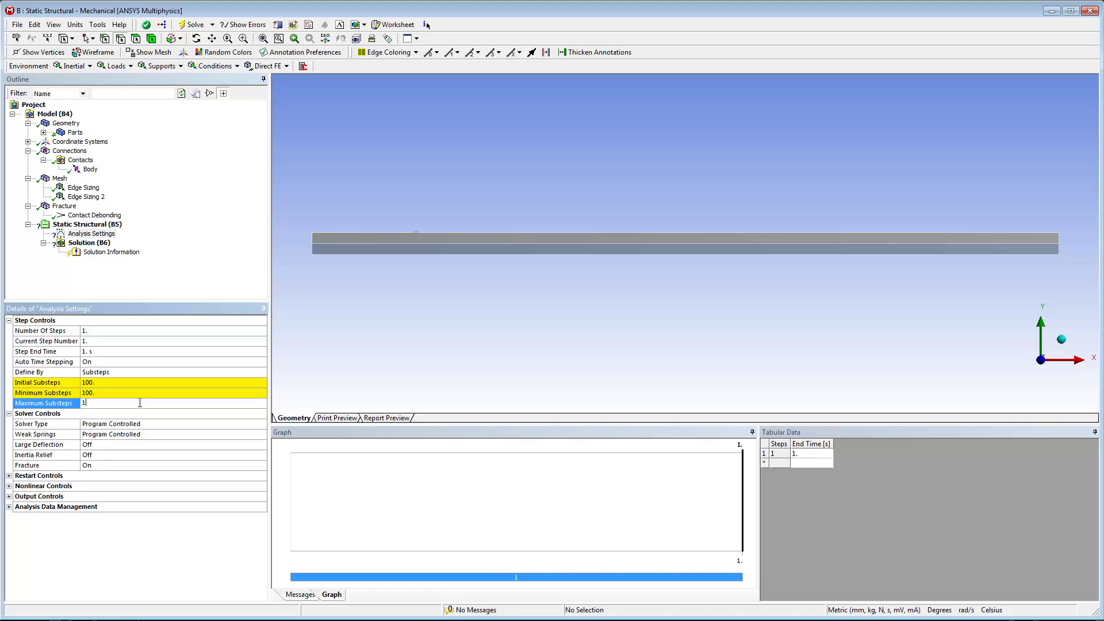
{"action": "key", "text": "Return"}
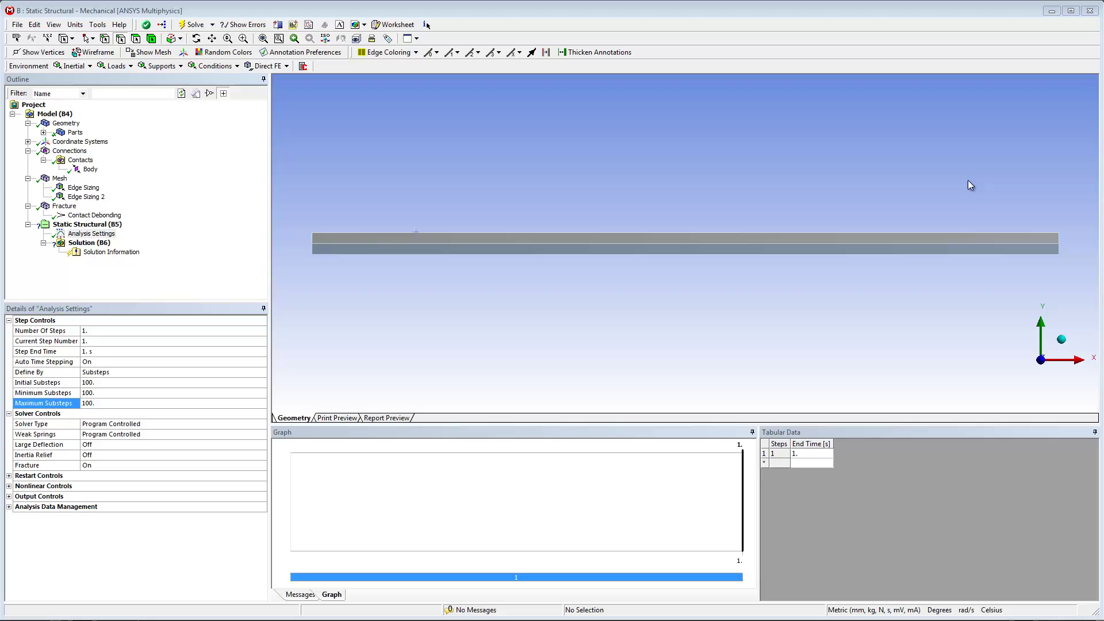
- Apply a Fixed Support to the two edges at the beam's right end
{"action": "right_click_drag", "start_coordinate": [970, 181], "coordinate": [1093, 287]}
{"action": "left_click", "coordinate": [790, 268]}
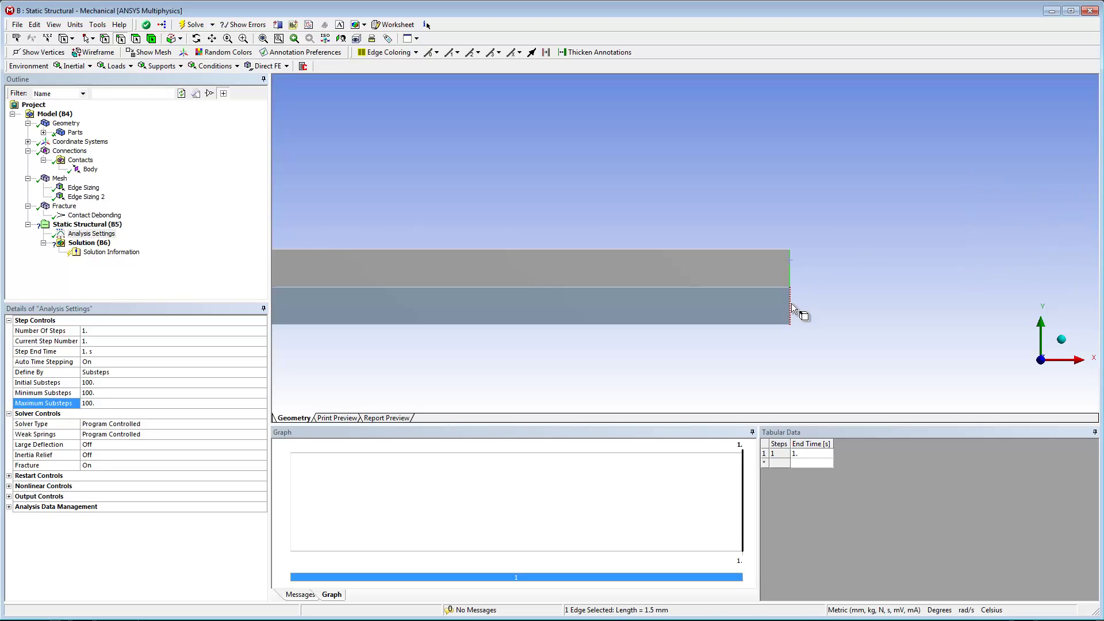
{"action": "left_click", "coordinate": [790, 305], "text": "ctrl"}
{"action": "left_click", "coordinate": [160, 66]}
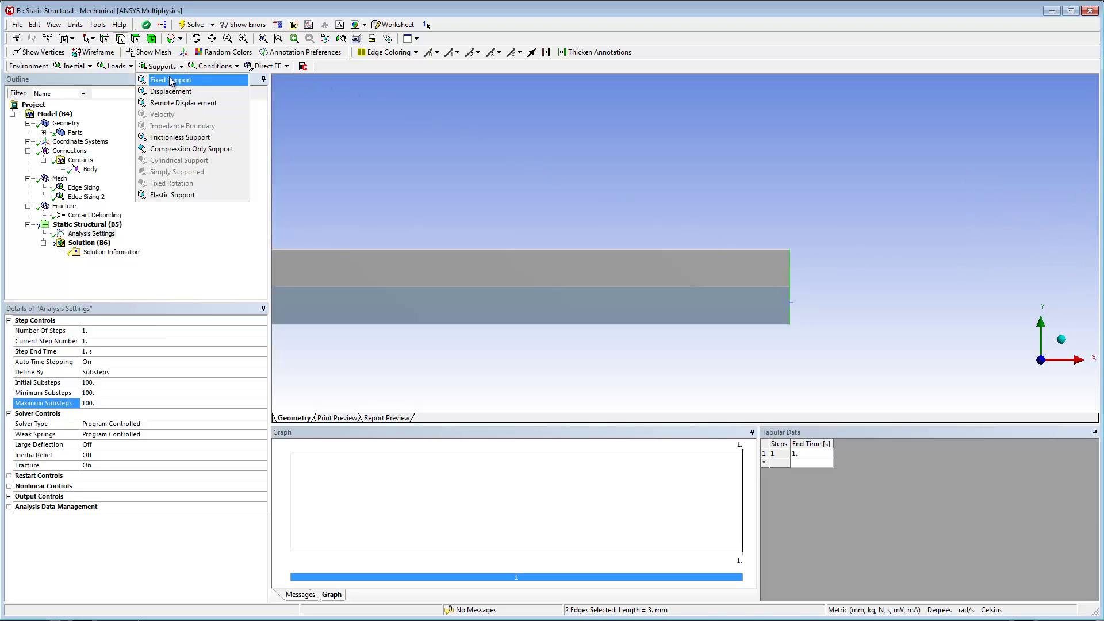
{"action": "left_click", "coordinate": [173, 77]}
- Zoom to the beam's left end and select its top-left corner vertex
{"action": "right_click", "coordinate": [439, 182]}
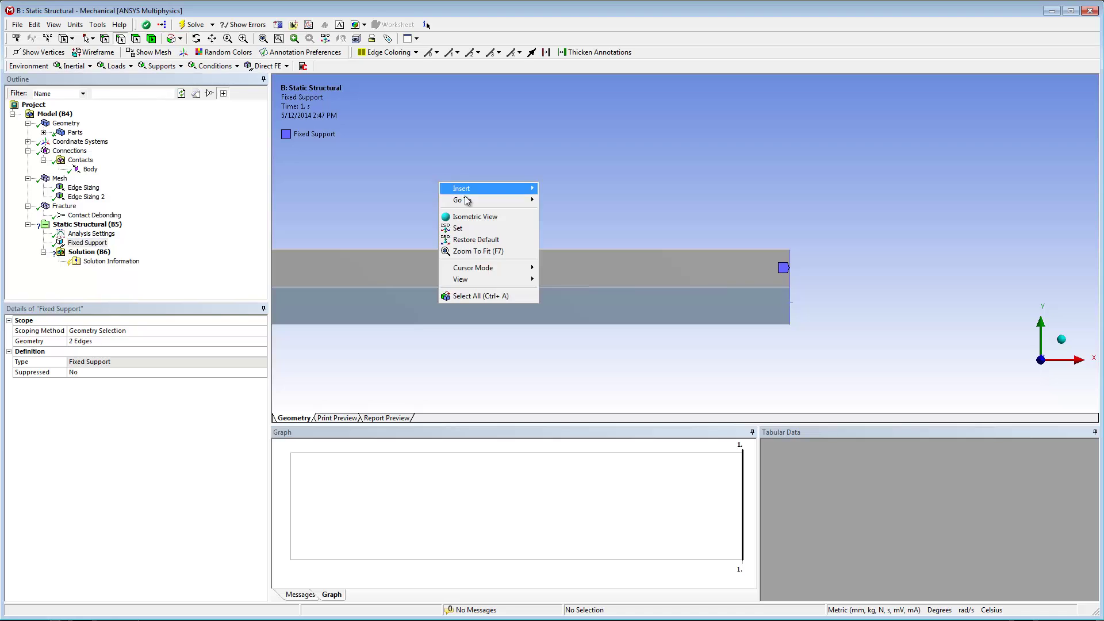
{"action": "left_click", "coordinate": [490, 251]}
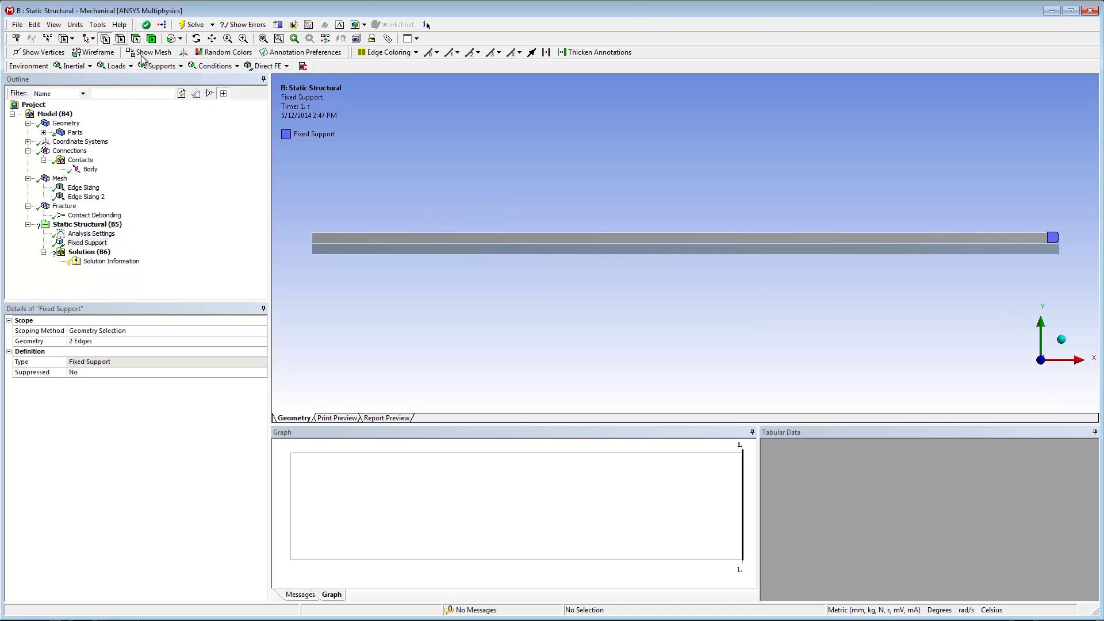
{"action": "right_click_drag", "start_coordinate": [294, 212], "coordinate": [341, 263]}
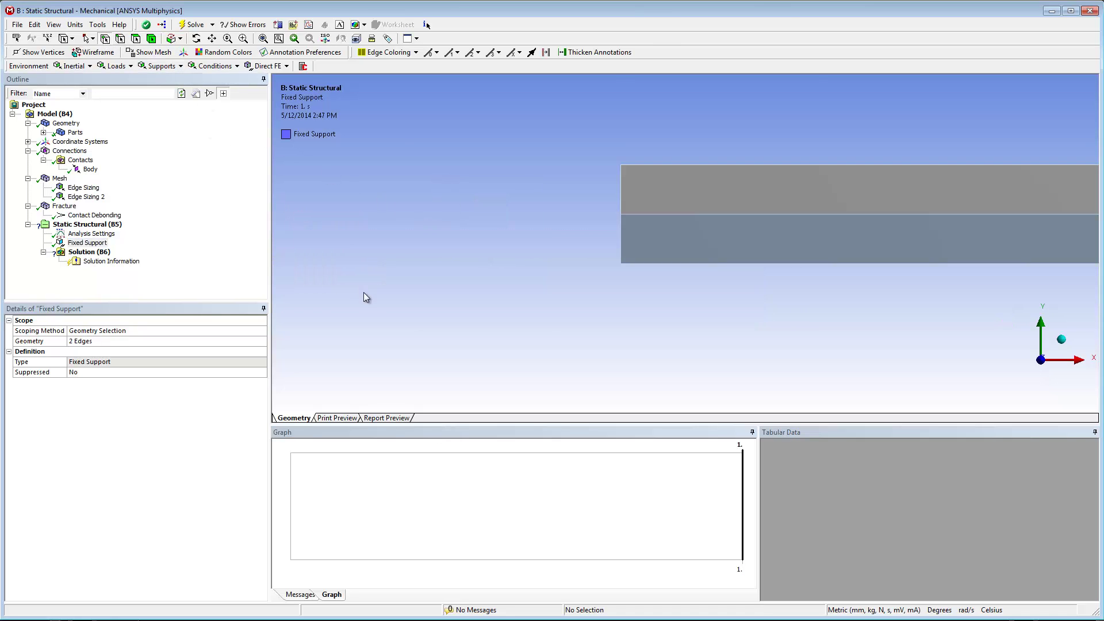
{"action": "left_click", "coordinate": [620, 166]}
- Add a Displacement on the top-left vertex with Y Component 10 mm
{"action": "right_click", "coordinate": [86, 242]}
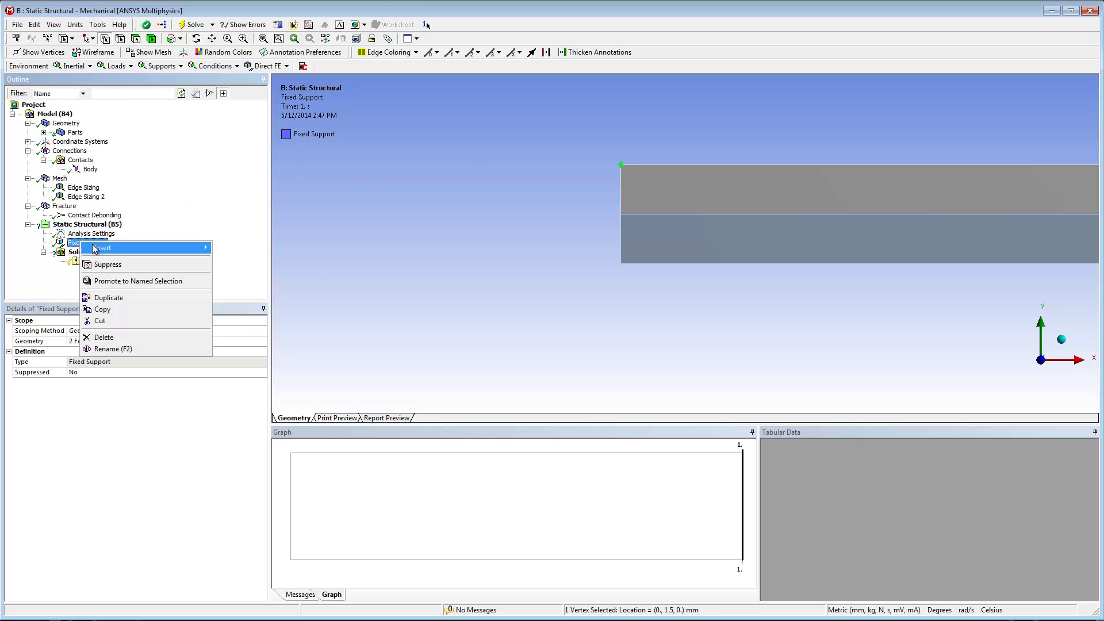
{"action": "mouse_move", "coordinate": [144, 247]}
{"action": "left_click", "coordinate": [291, 350]}
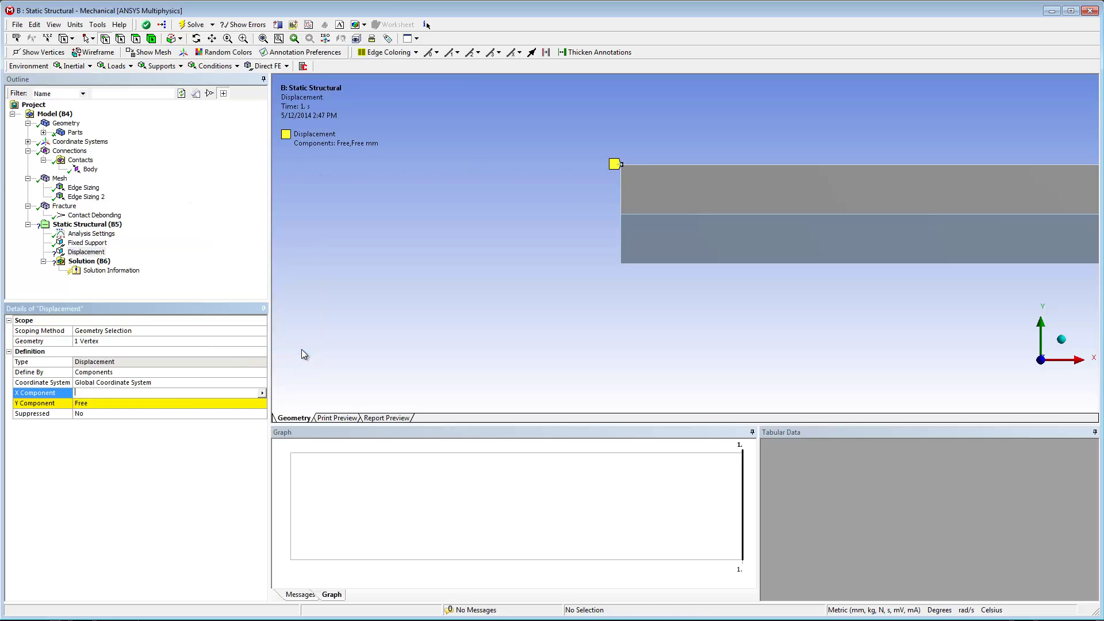
{"action": "left_click", "coordinate": [182, 402]}
{"action": "type", "text": "10"}
{"action": "key", "text": "Return"}
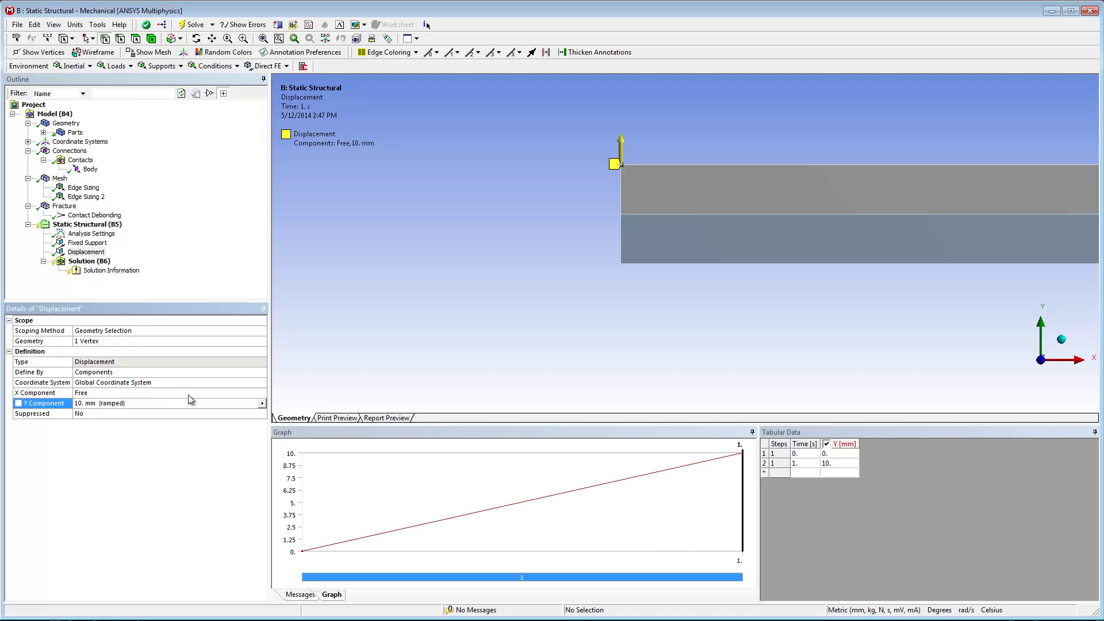
- Add a second Displacement on the bottom-left vertex with Y Component -10 mm
{"action": "left_click", "coordinate": [173, 65]}
{"action": "left_click", "coordinate": [173, 94]}
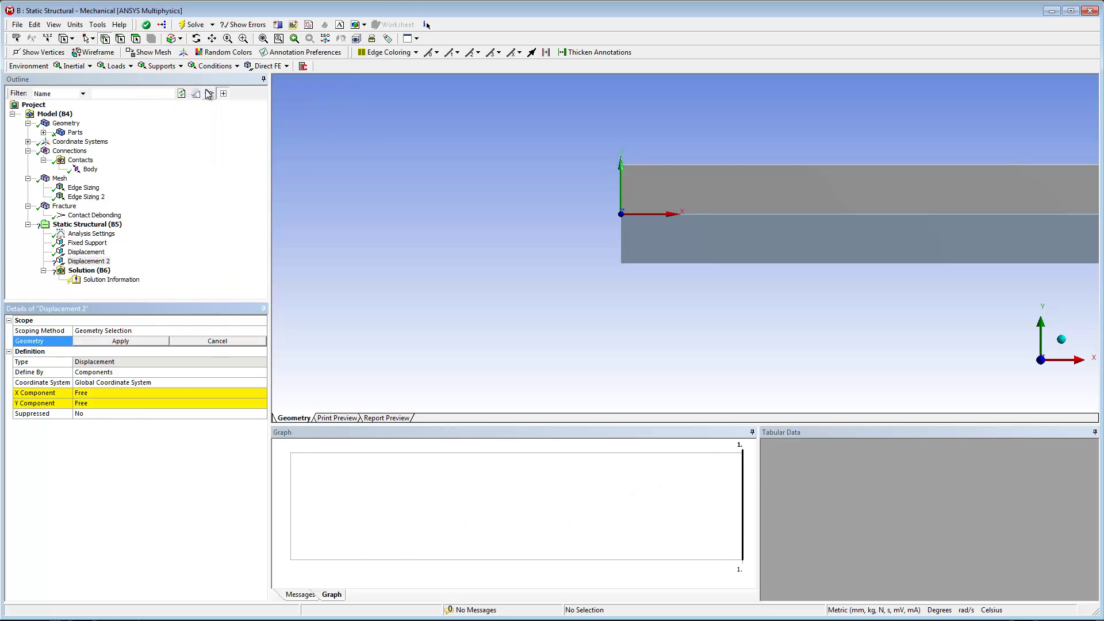
{"action": "left_click", "coordinate": [621, 265]}
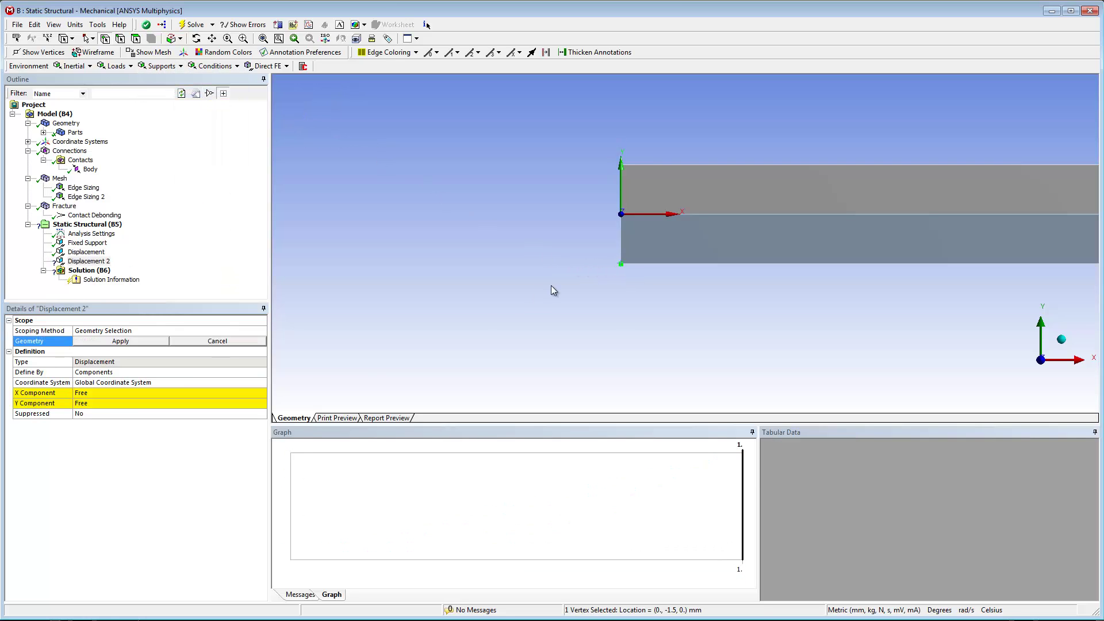
{"action": "left_click", "coordinate": [154, 341]}
{"action": "left_click", "coordinate": [153, 402]}
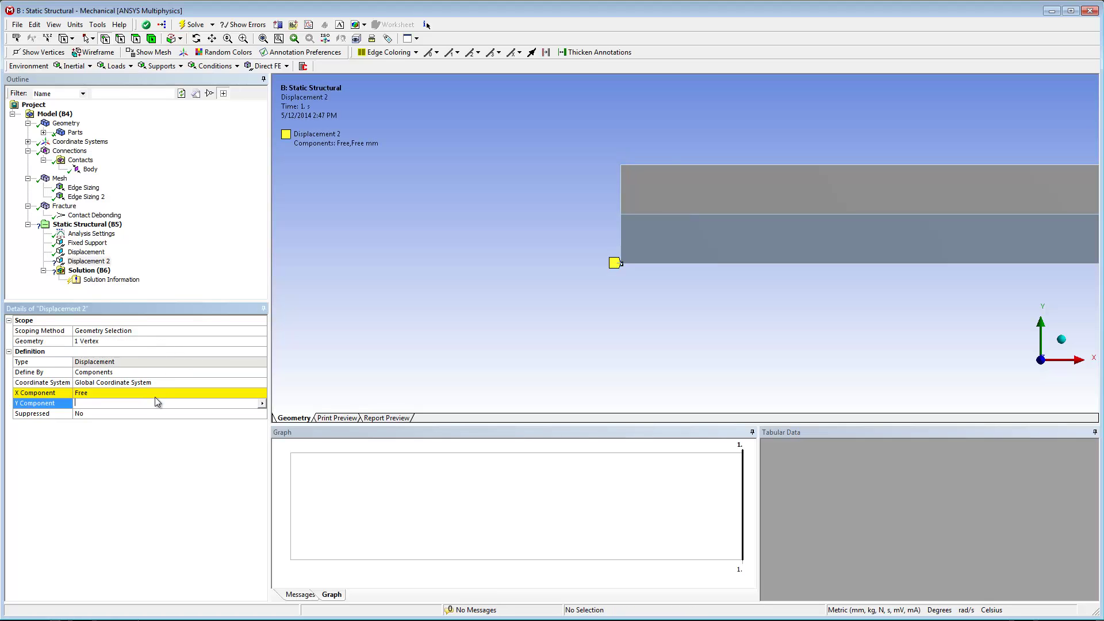
{"action": "type", "text": "-10"}
{"action": "key", "text": "Return"}
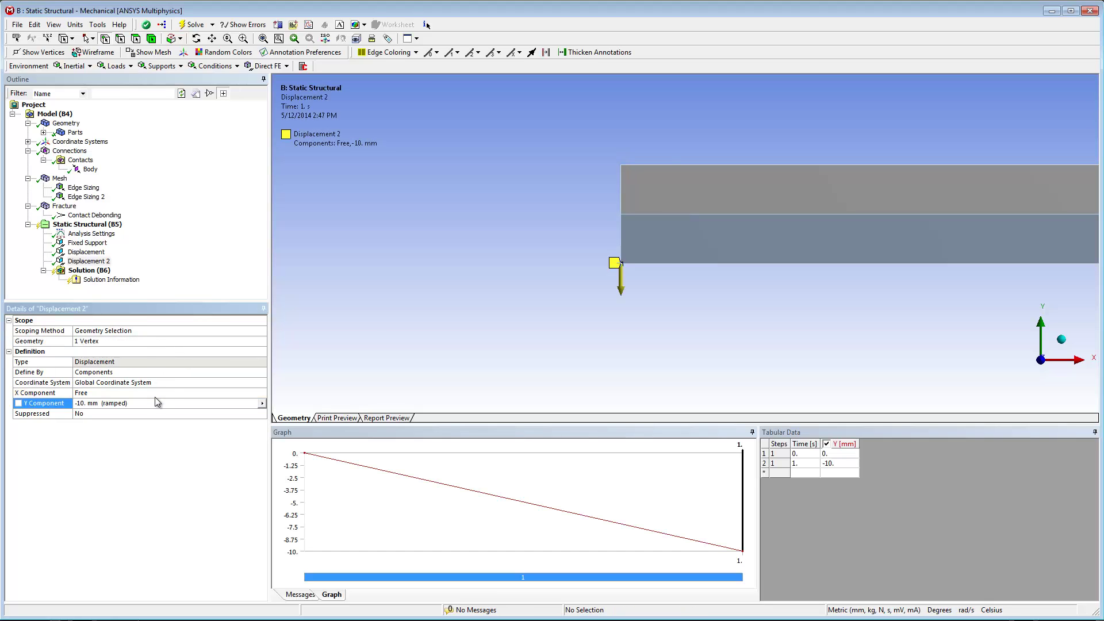
{"action": "left_click", "coordinate": [90, 270]}
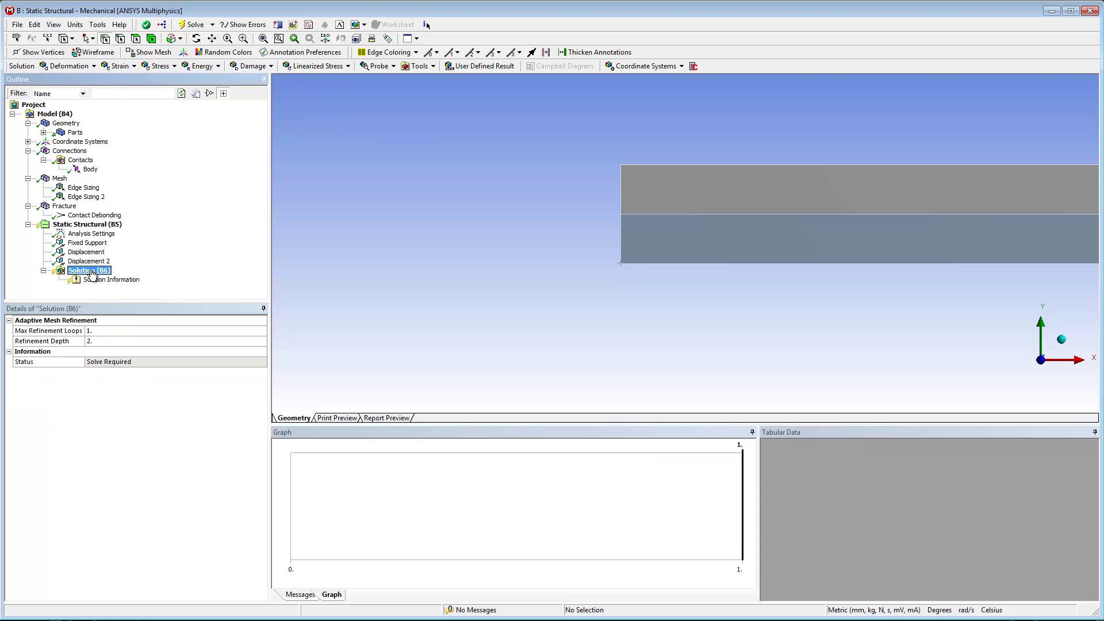
- Add a Directional Deformation result oriented along the Y Axis
{"action": "left_click", "coordinate": [69, 66]}
{"action": "left_click", "coordinate": [114, 92]}
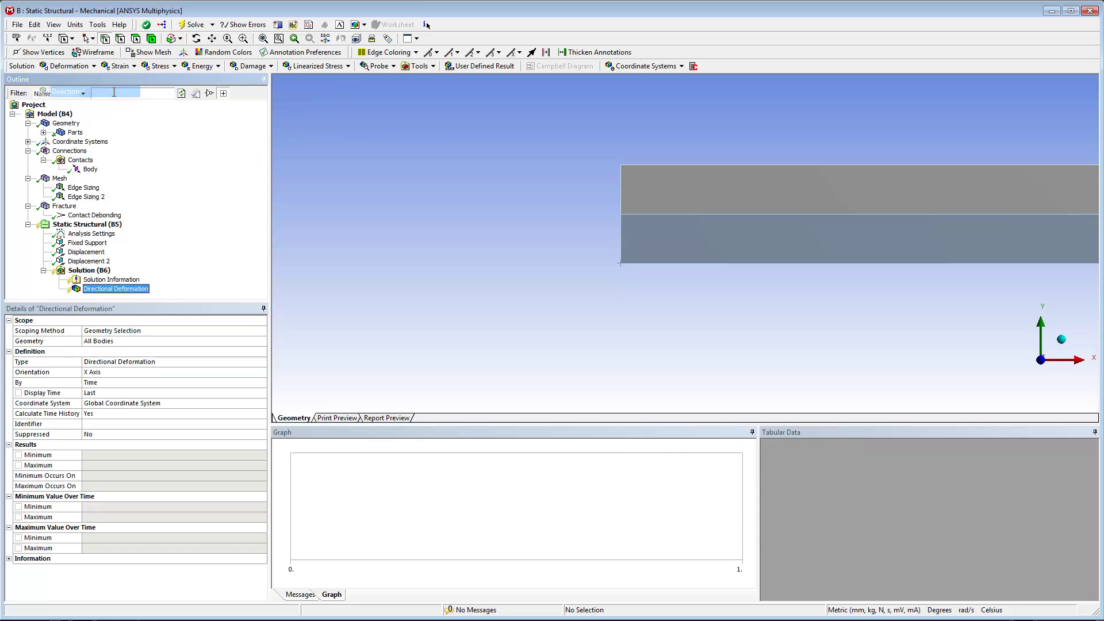
{"action": "left_click", "coordinate": [202, 372]}
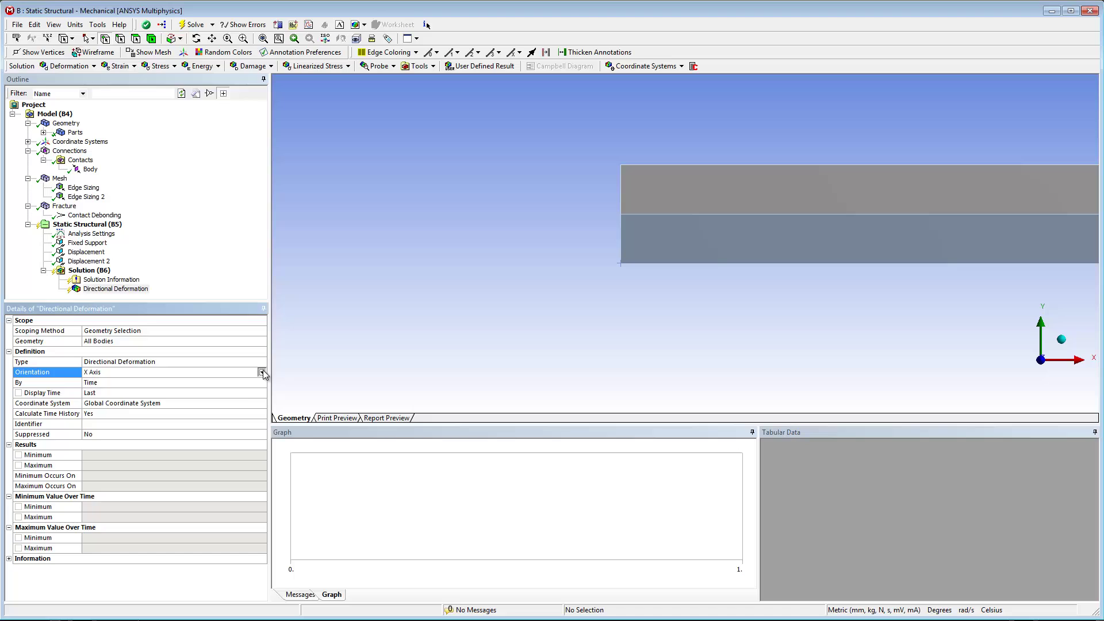
{"action": "left_click", "coordinate": [242, 385]}
{"action": "right_click", "coordinate": [298, 273]}
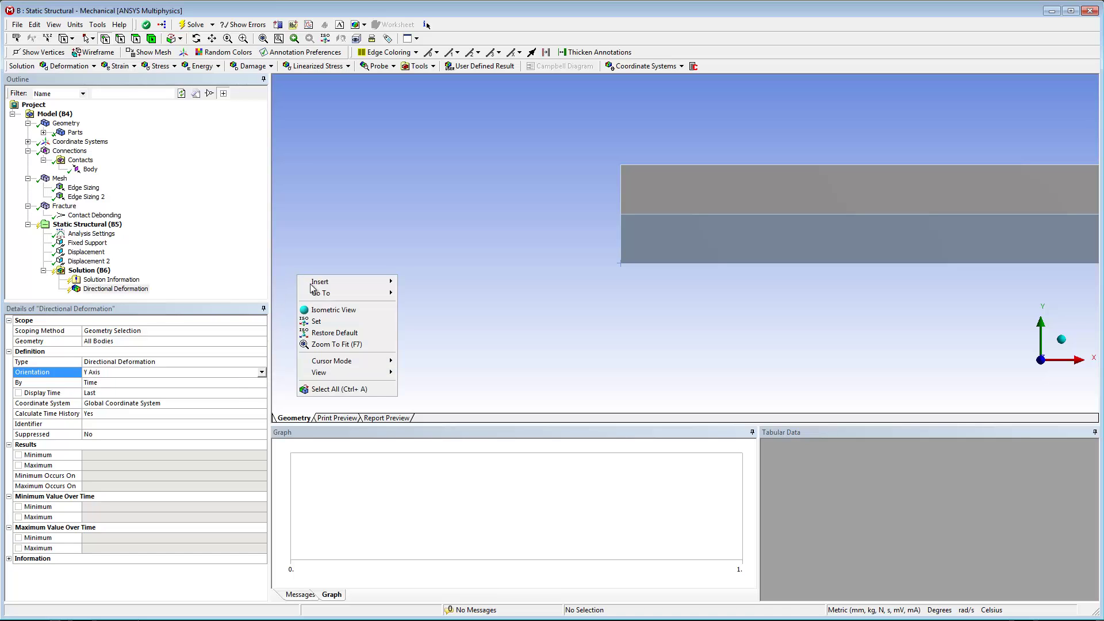
{"action": "left_click", "coordinate": [345, 345]}
- Add a Force Reaction probe reporting the reaction at the Displacement condition
{"action": "left_click", "coordinate": [92, 270]}
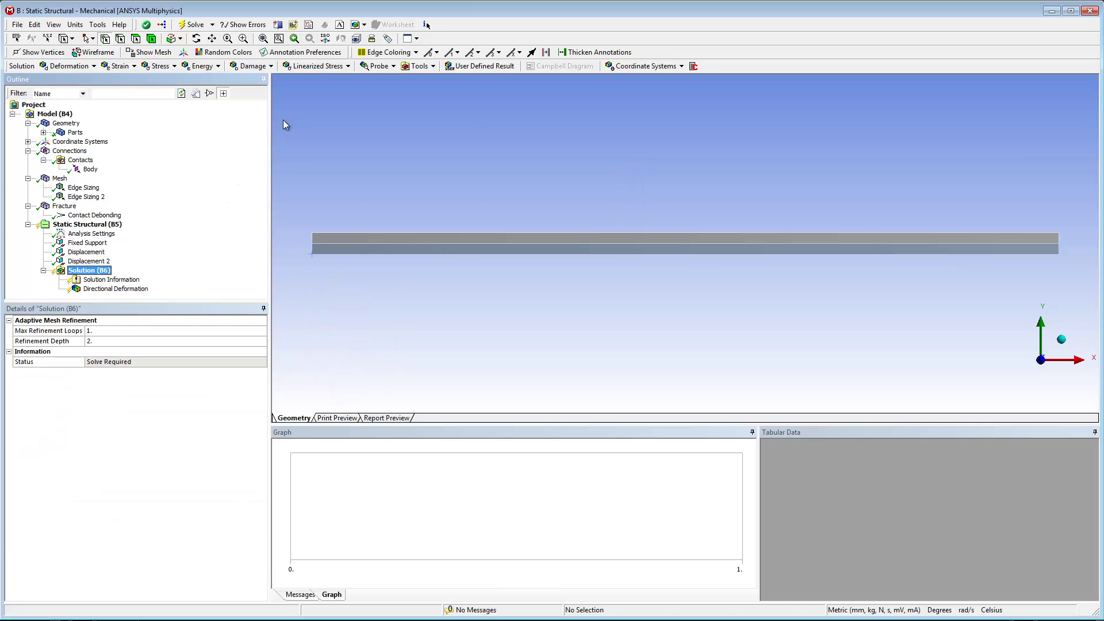
{"action": "left_click", "coordinate": [379, 66]}
{"action": "left_click", "coordinate": [426, 187]}
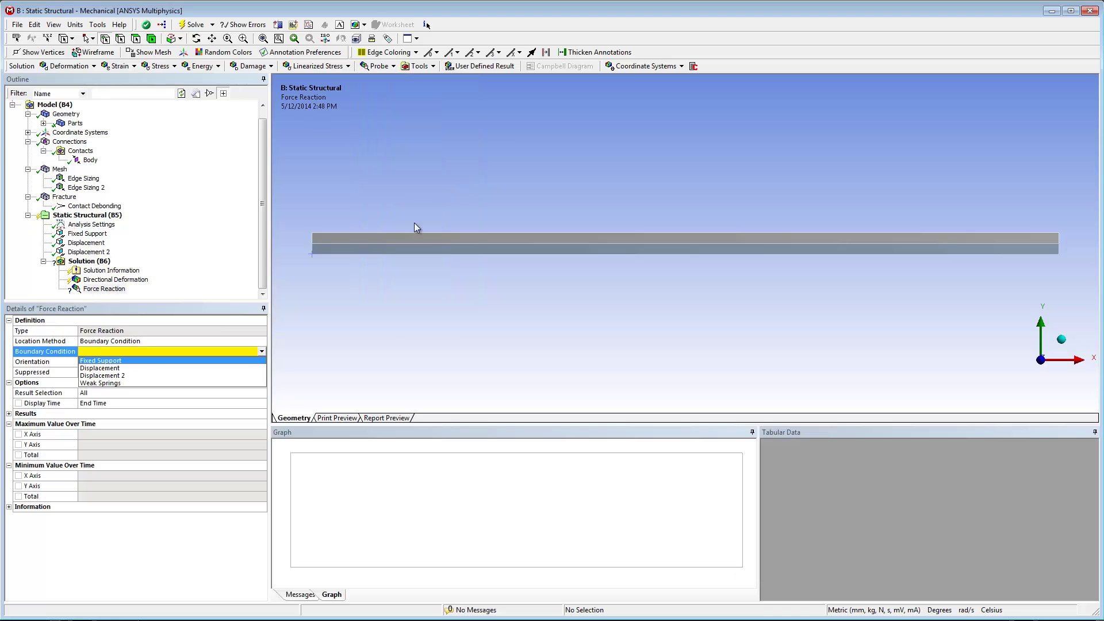
{"action": "left_click", "coordinate": [133, 367]}
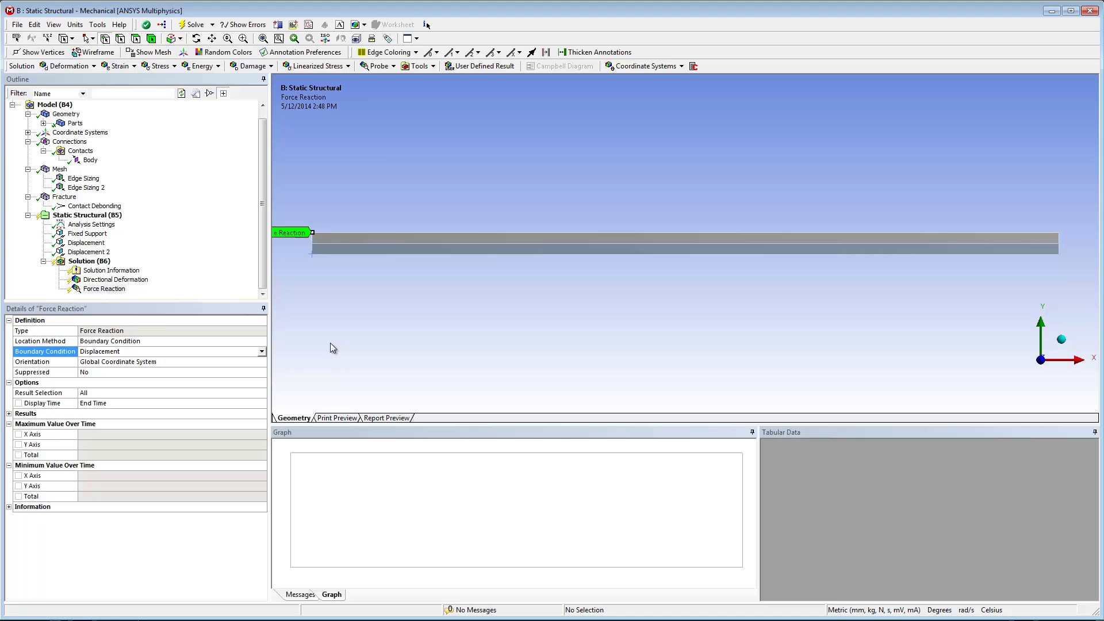
{"action": "scroll", "coordinate": [330, 343], "scroll_direction": "down", "scroll_amount": 1}
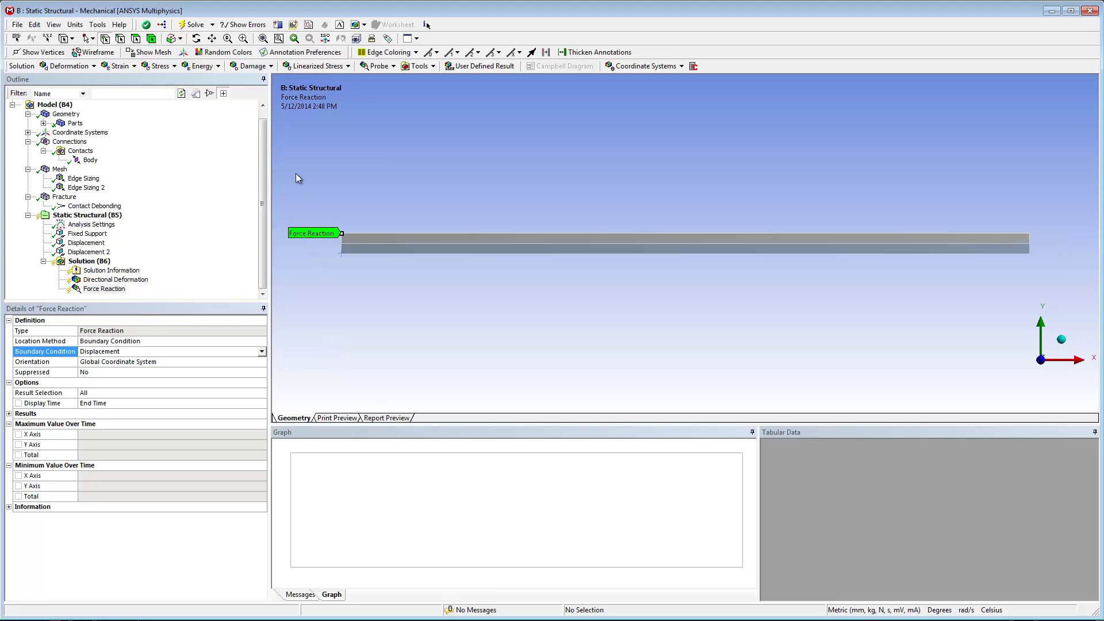
- Solve the model, then play and stop the Y directional deformation animation
{"action": "left_click", "coordinate": [192, 25]}
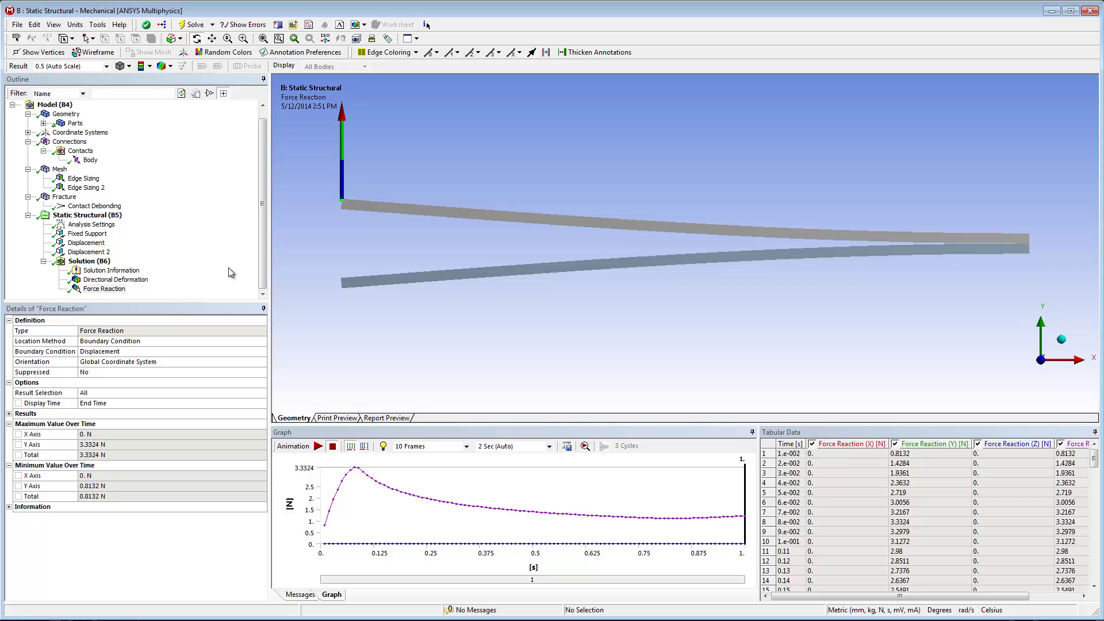
{"action": "left_click", "coordinate": [115, 279]}
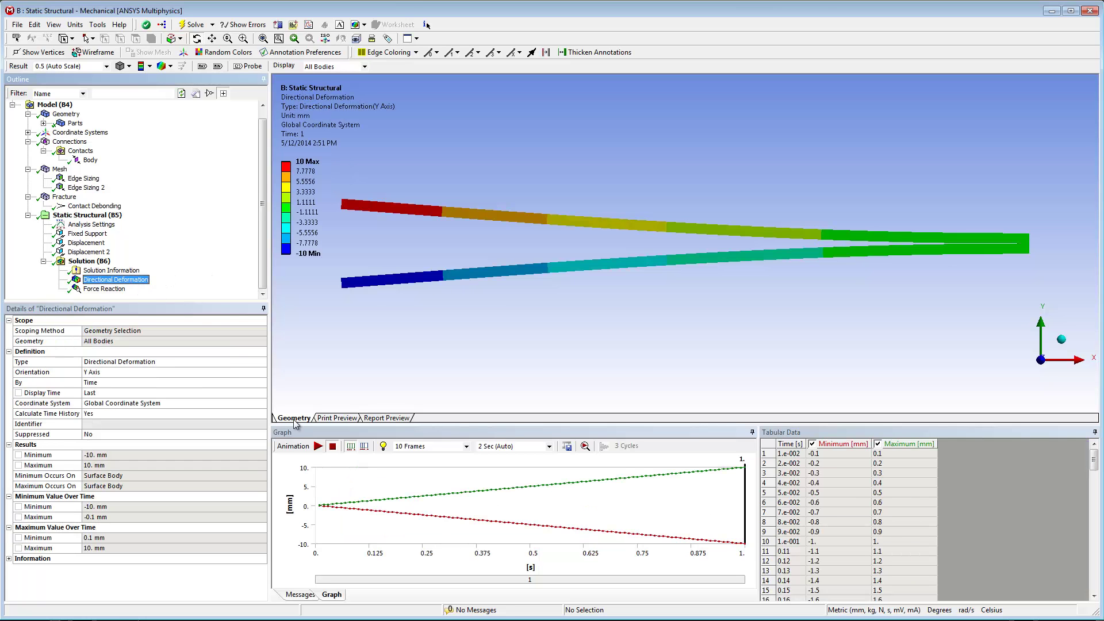
{"action": "left_click", "coordinate": [319, 447]}
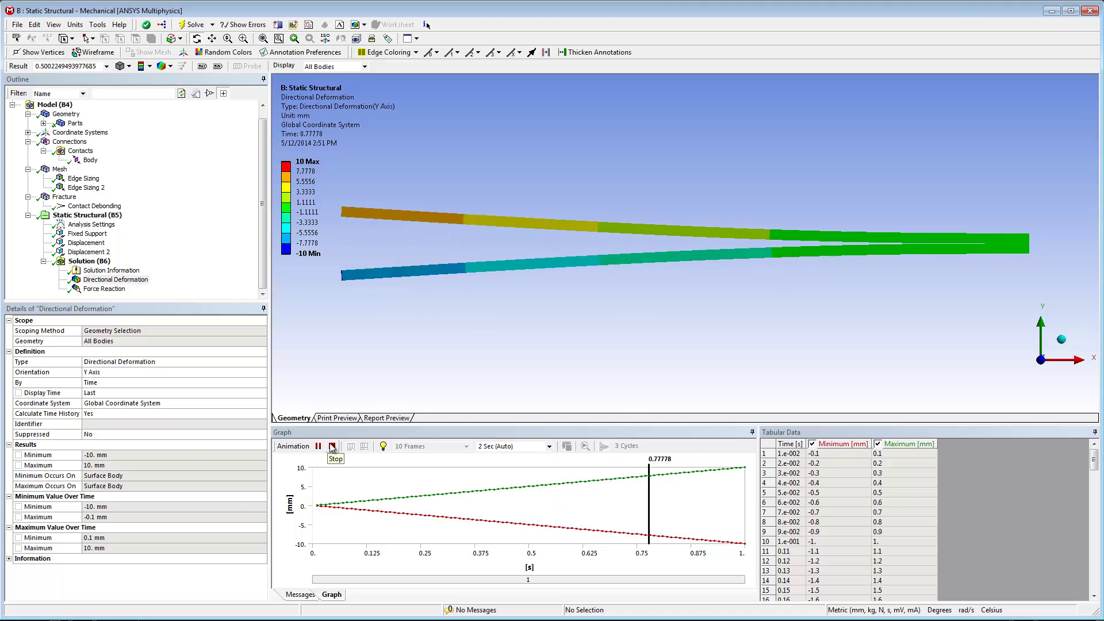
{"action": "left_click", "coordinate": [331, 446]}
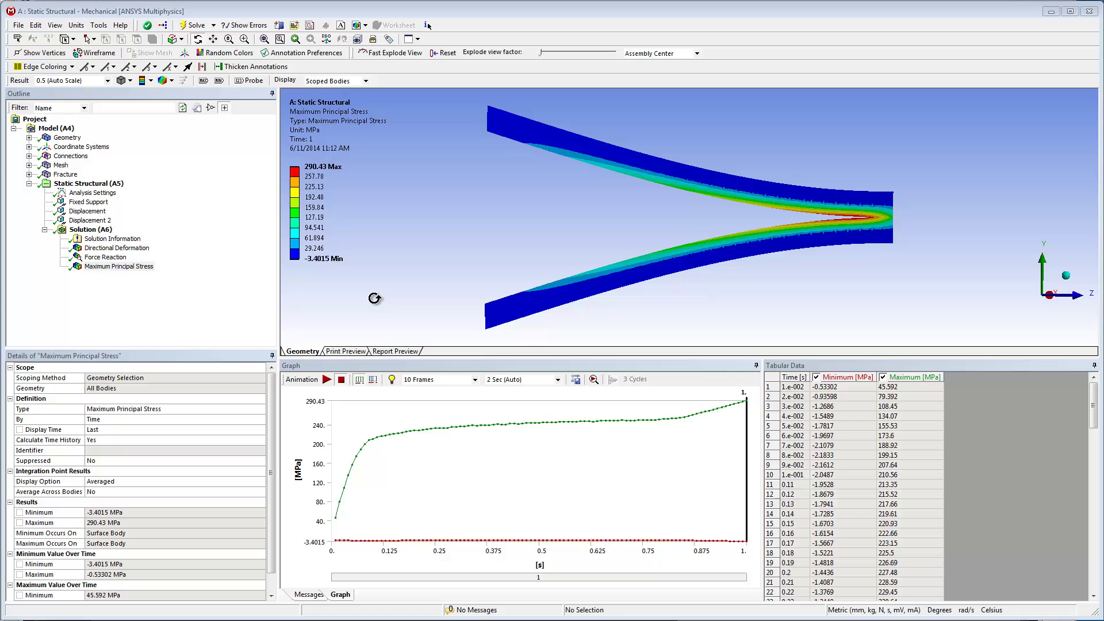
- Animate the Maximum Principal Stress result (-3.4015 to 290.43 MPa) peaking at the crack tip
{"action": "left_click", "coordinate": [327, 379]}
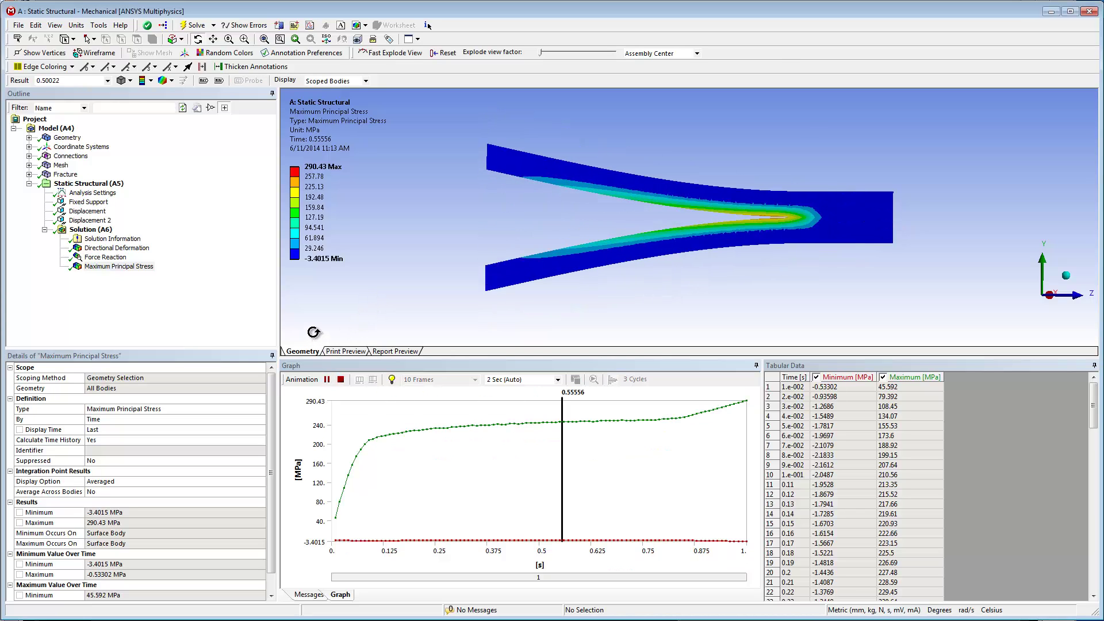